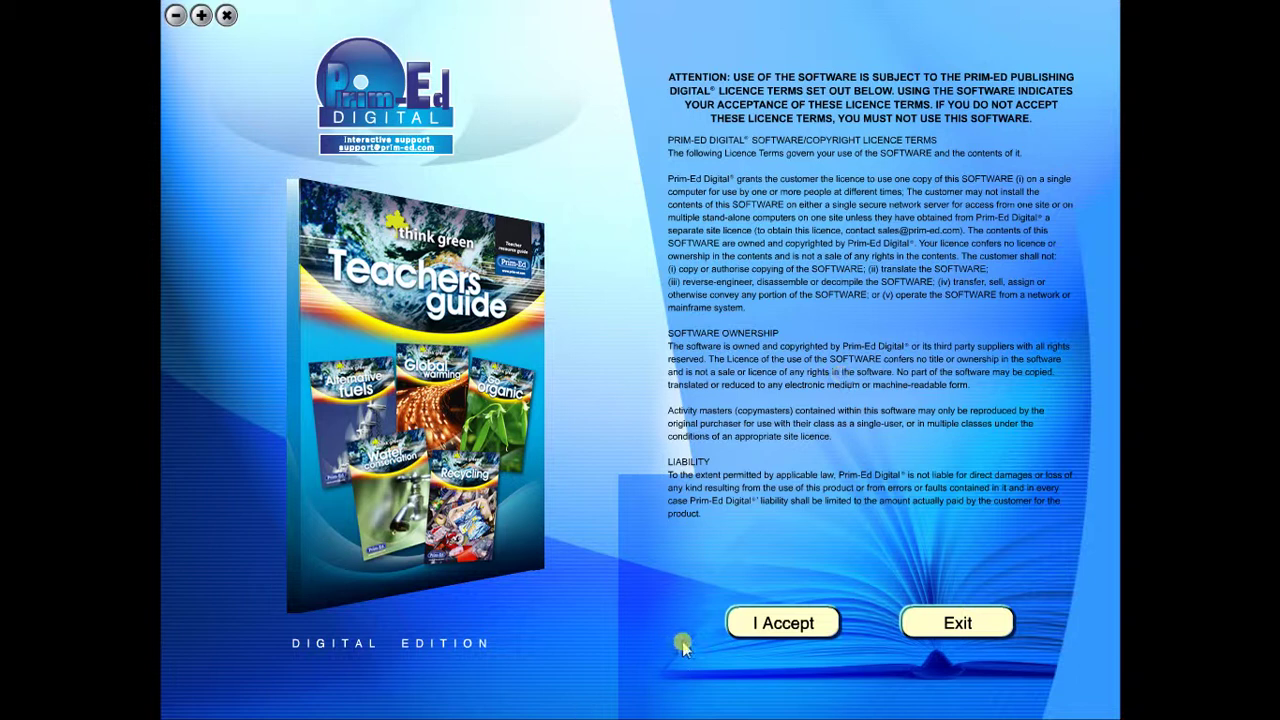
- Accept the licence terms and open the Global warming section at page 22
{"action": "left_click", "coordinate": [773, 622]}
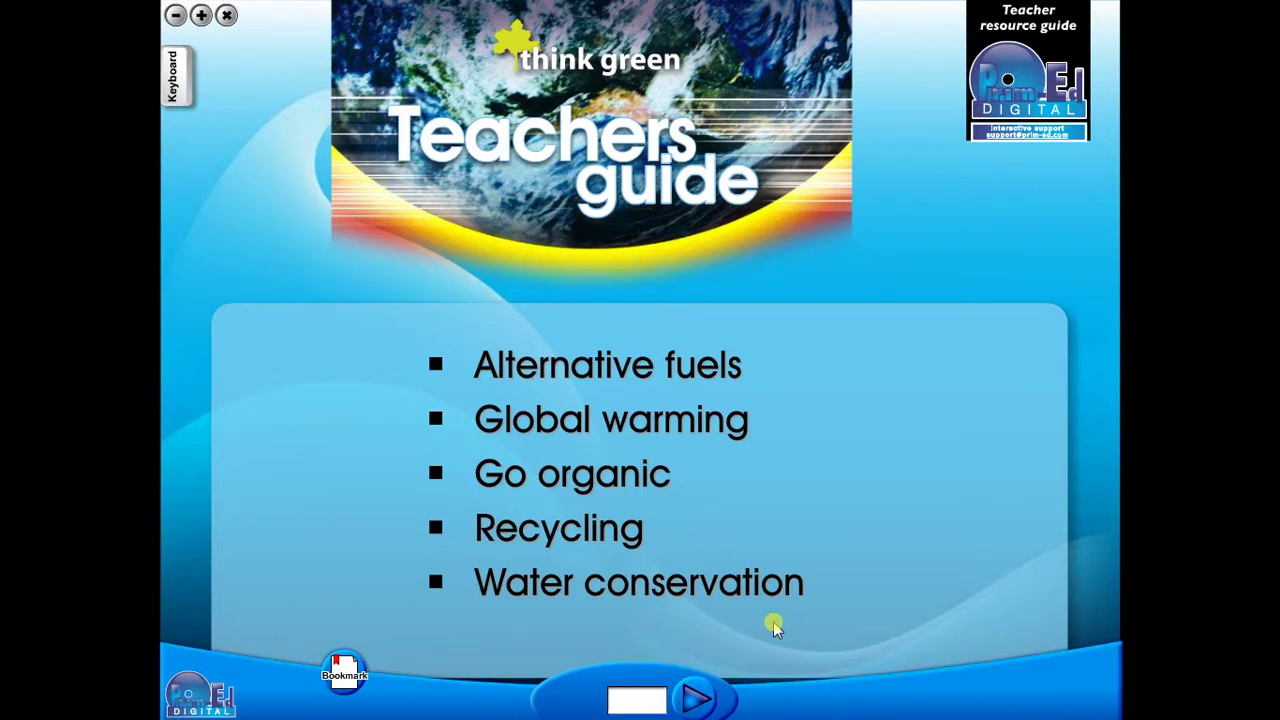
{"action": "left_click", "coordinate": [595, 435]}
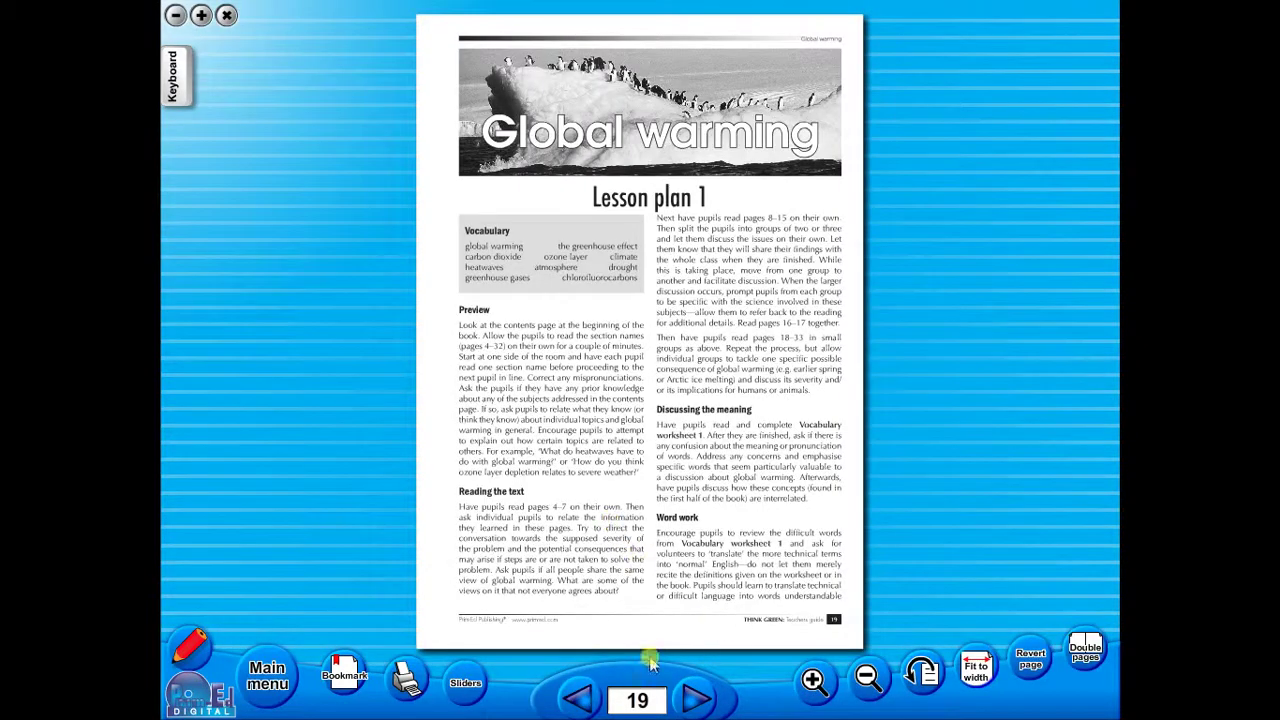
{"action": "left_click", "coordinate": [692, 696]}
{"action": "left_click", "coordinate": [692, 696]}
{"action": "left_click", "coordinate": [692, 696]}
- Visit the main menu and return to page 22, browsing forward to page 23 and back
{"action": "left_click", "coordinate": [268, 676]}
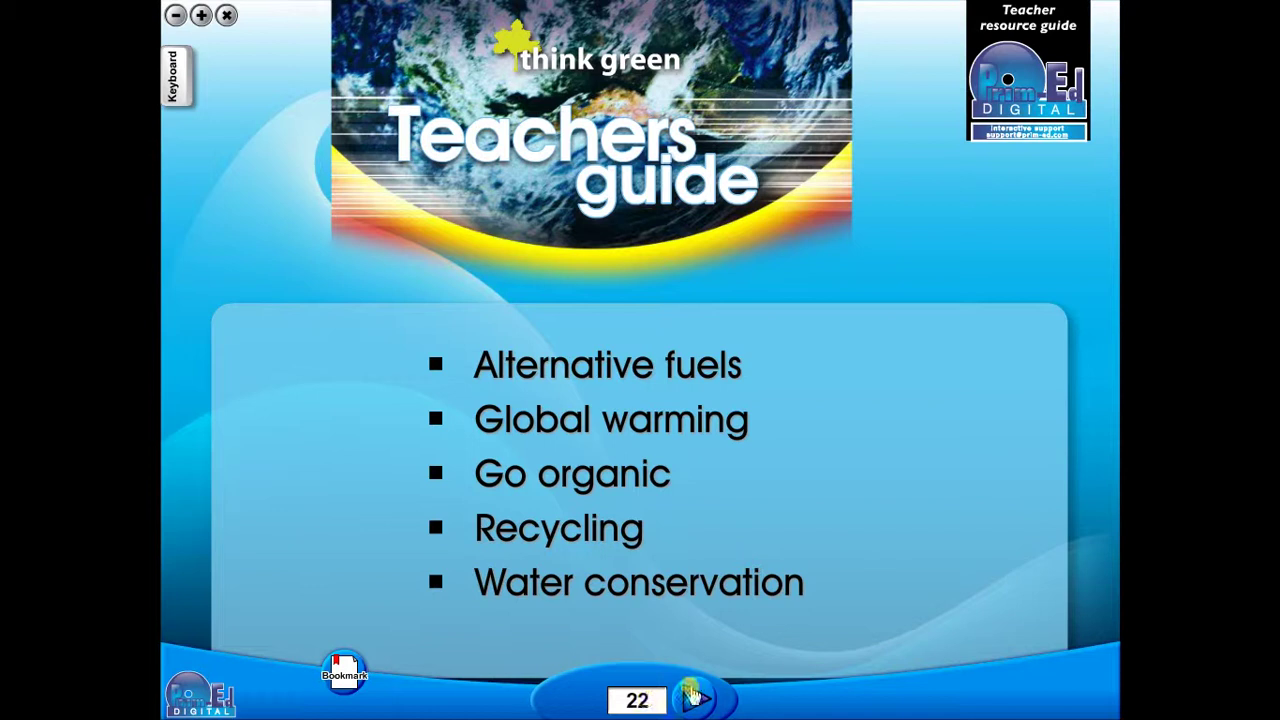
{"action": "left_click", "coordinate": [690, 697]}
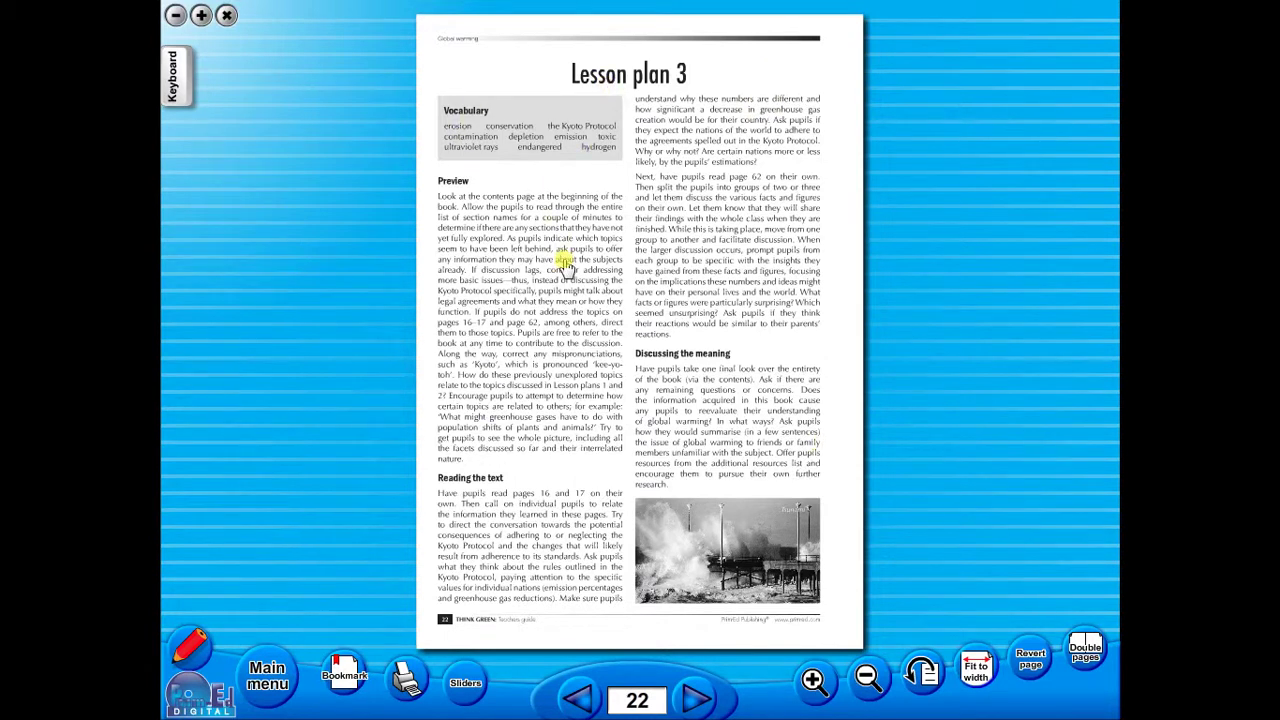
{"action": "left_click", "coordinate": [700, 698]}
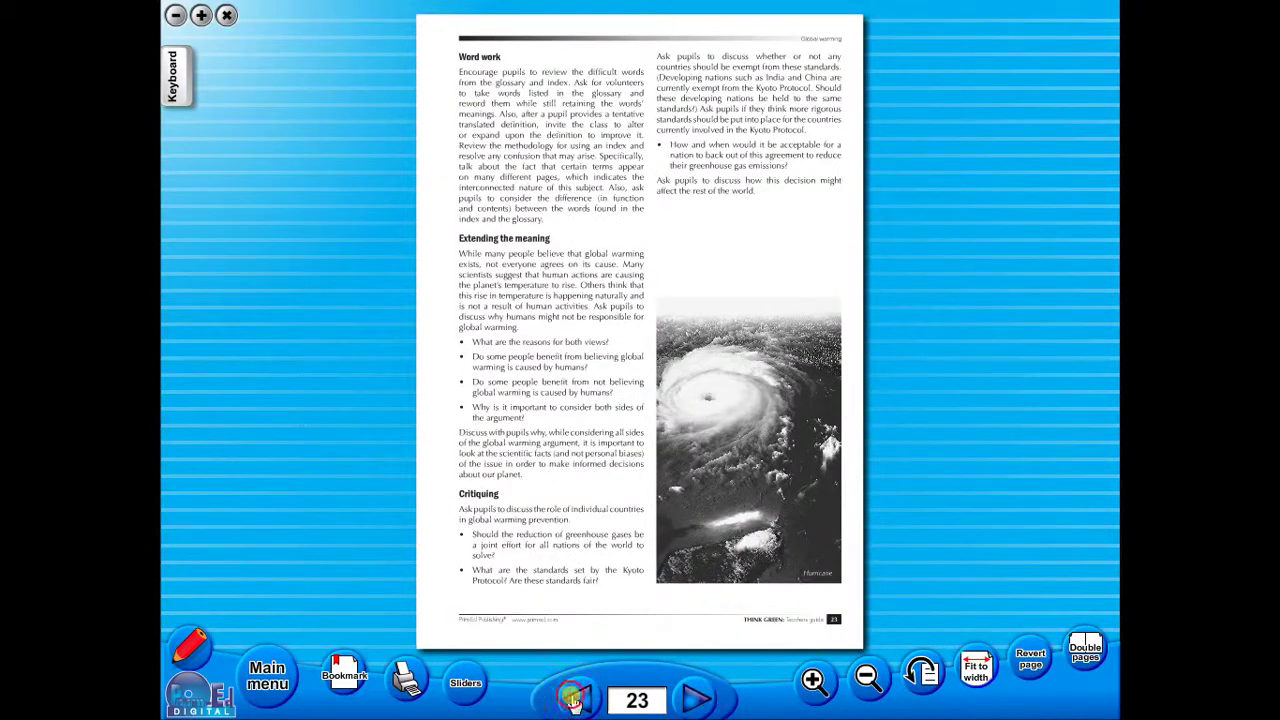
{"action": "left_click", "coordinate": [575, 698]}
- View page 22 in double-page layout and in single-page layout fitted to width, ending with the page view reverted
{"action": "left_click", "coordinate": [1083, 650]}
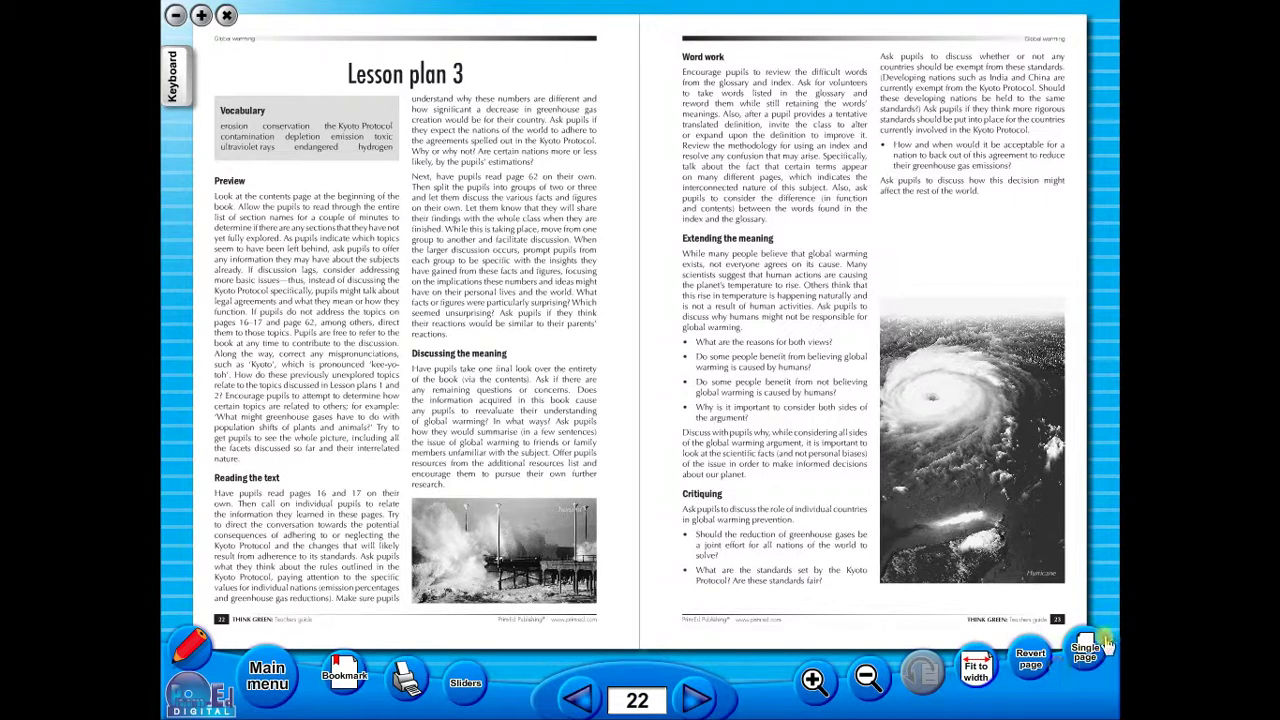
{"action": "left_click", "coordinate": [1086, 650]}
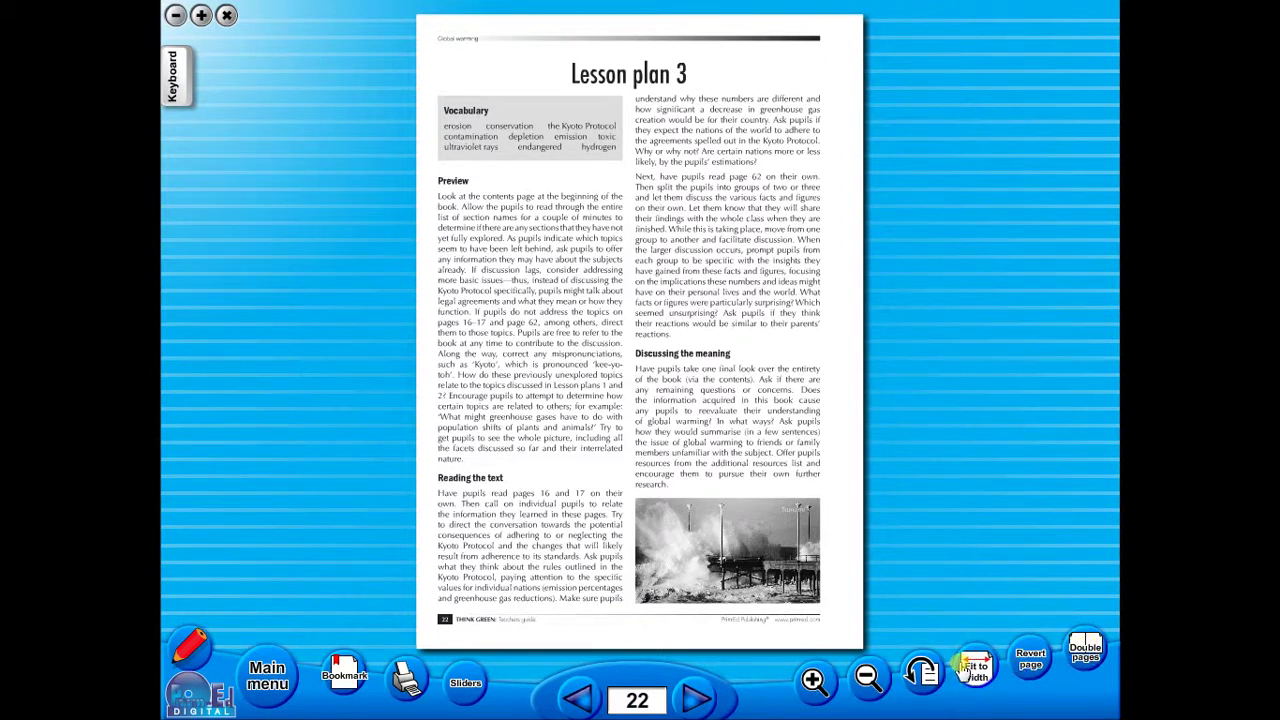
{"action": "left_click", "coordinate": [972, 668]}
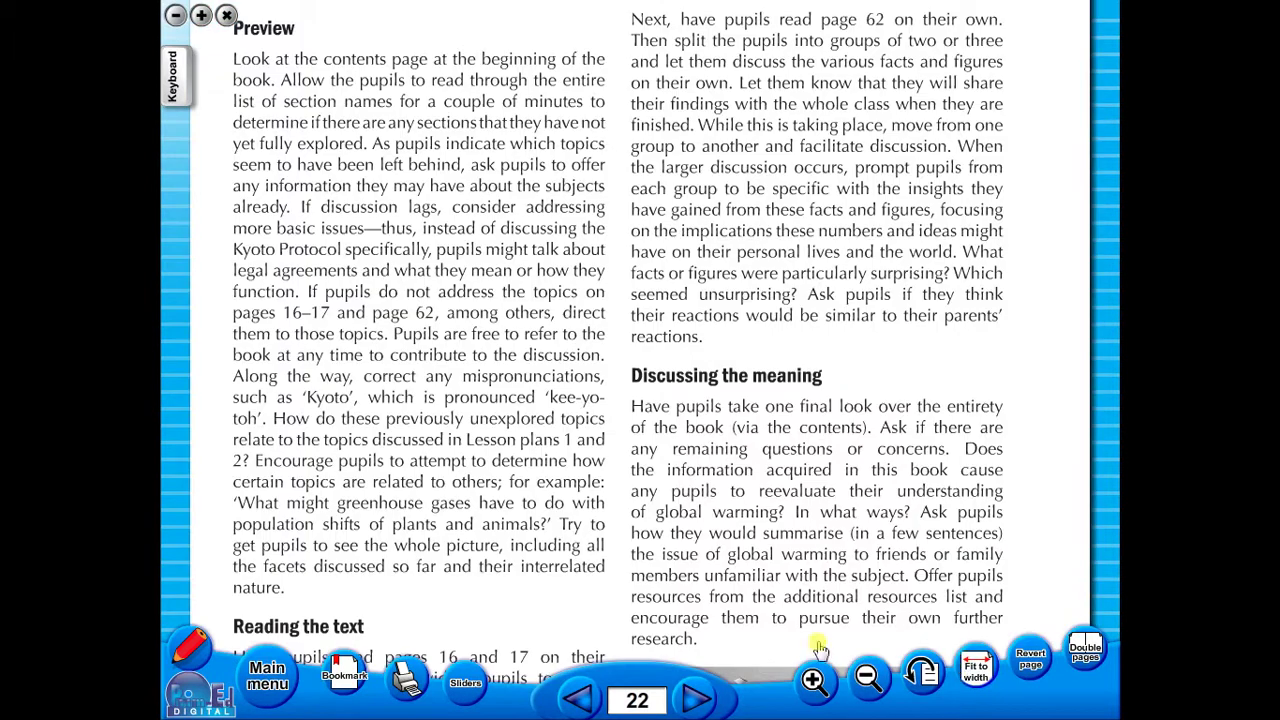
{"action": "left_click_drag", "start_coordinate": [806, 480], "coordinate": [815, 592]}
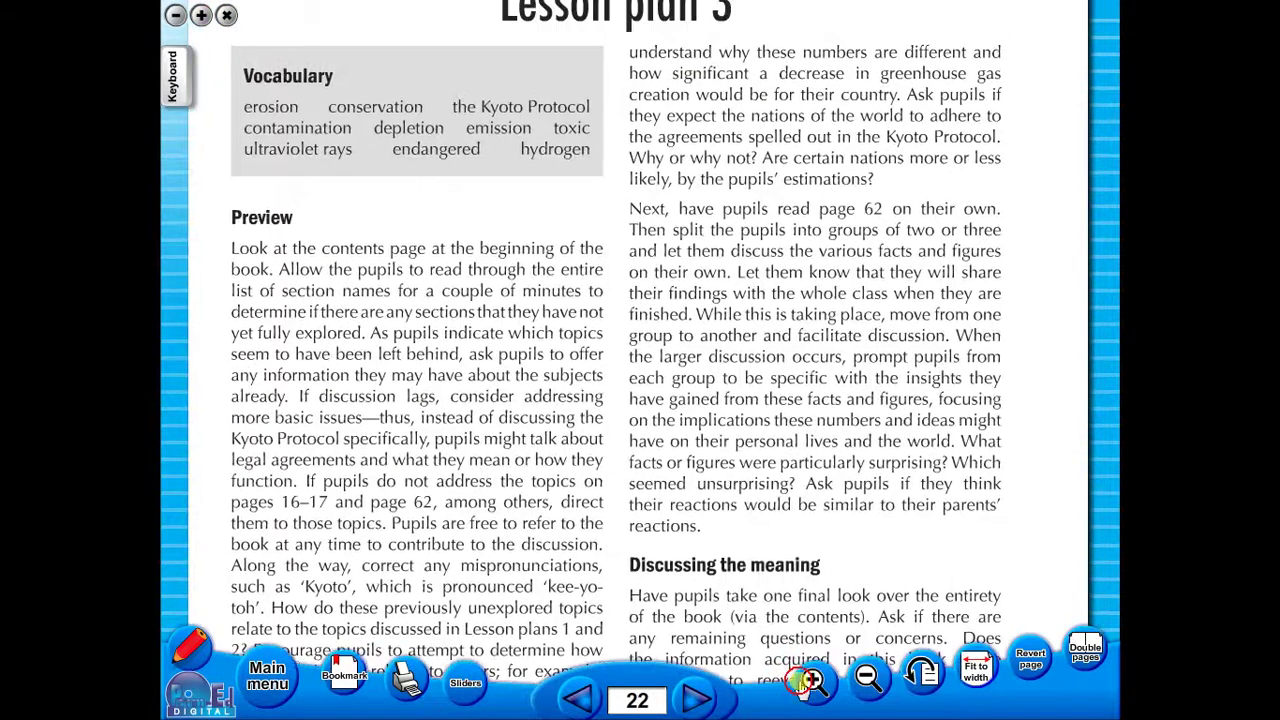
{"action": "left_click", "coordinate": [1032, 658]}
- Zoom in and out on page 22 and shift the enlarged page sideways
{"action": "left_click", "coordinate": [866, 678]}
{"action": "left_click", "coordinate": [812, 680]}
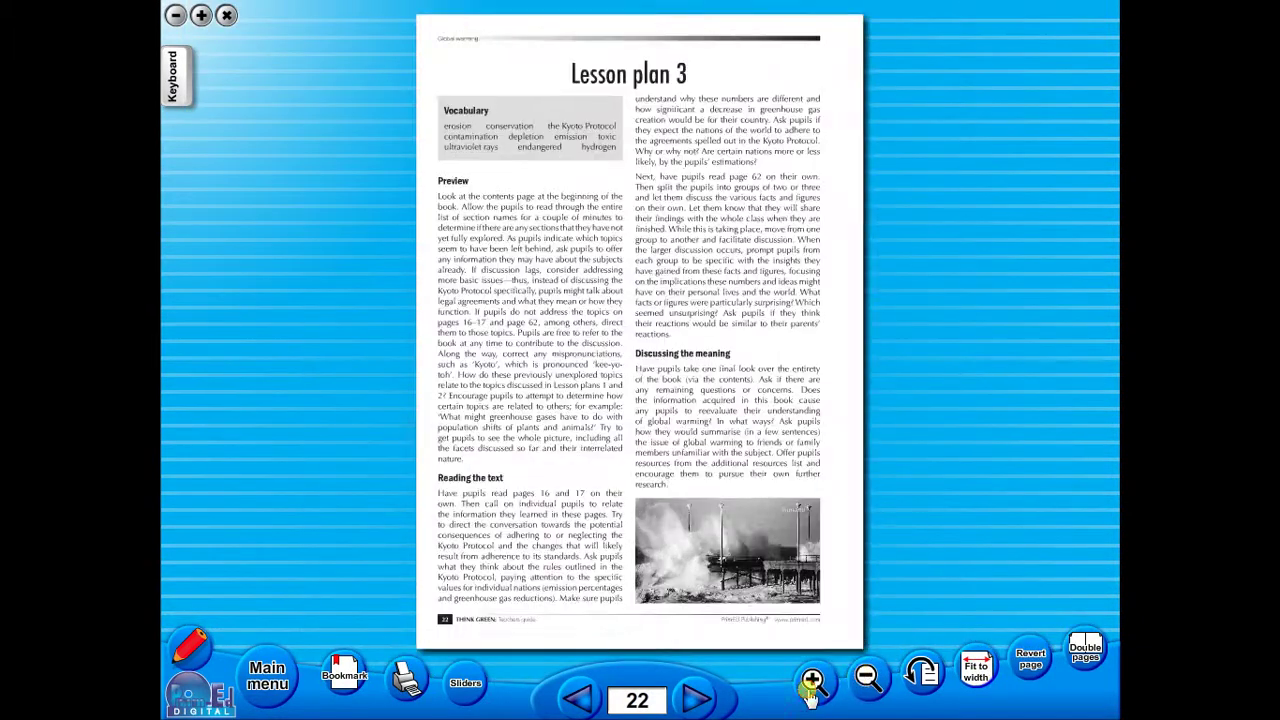
{"action": "left_click", "coordinate": [812, 680]}
{"action": "left_click", "coordinate": [857, 684]}
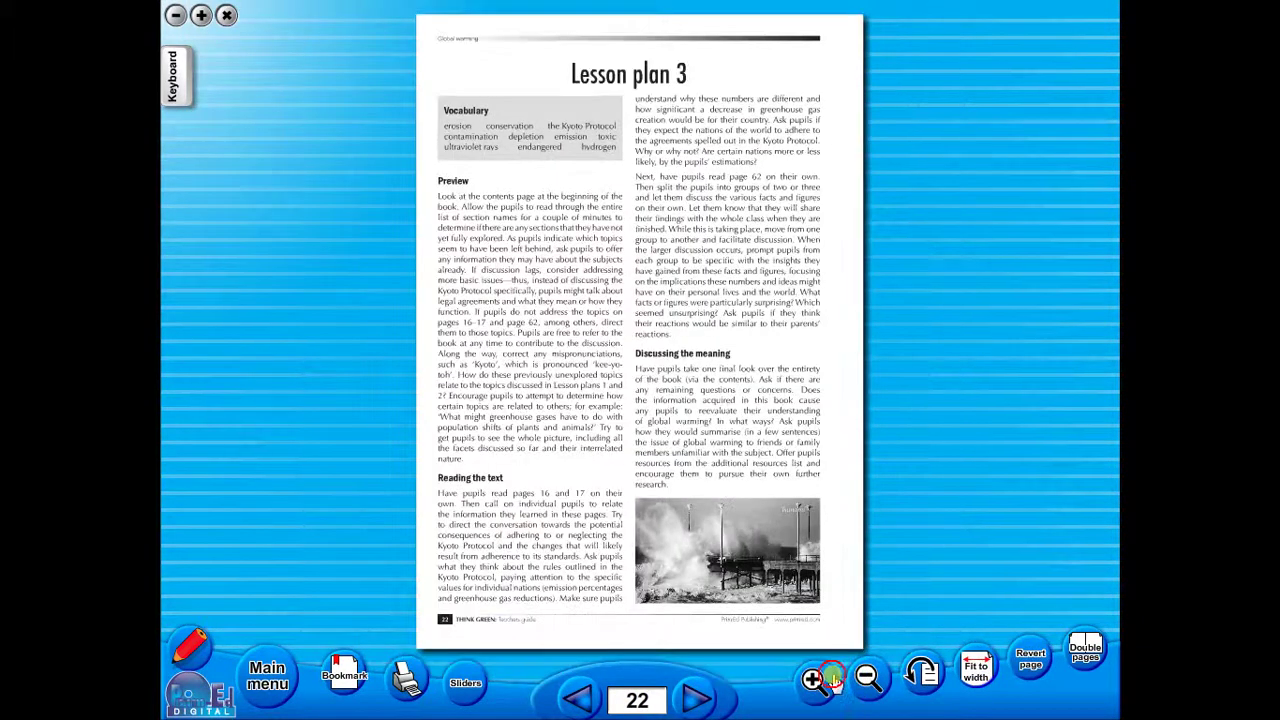
{"action": "left_click", "coordinate": [830, 680]}
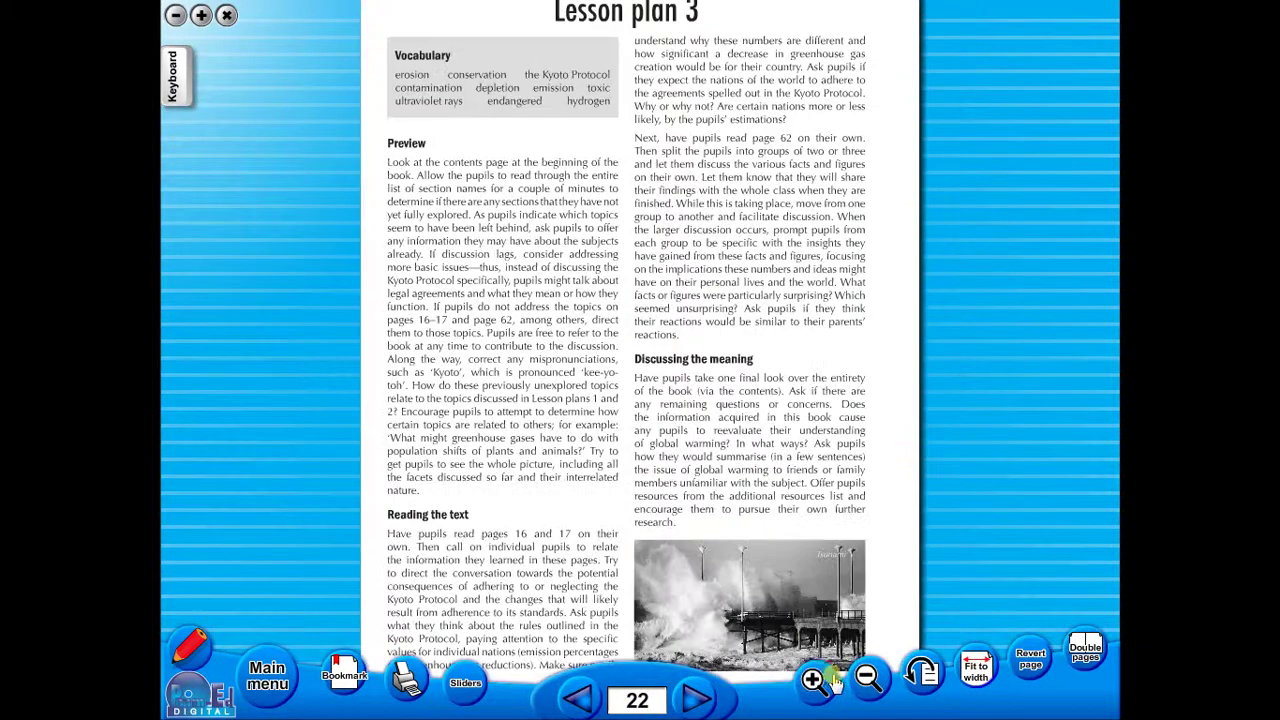
{"action": "left_click", "coordinate": [905, 670]}
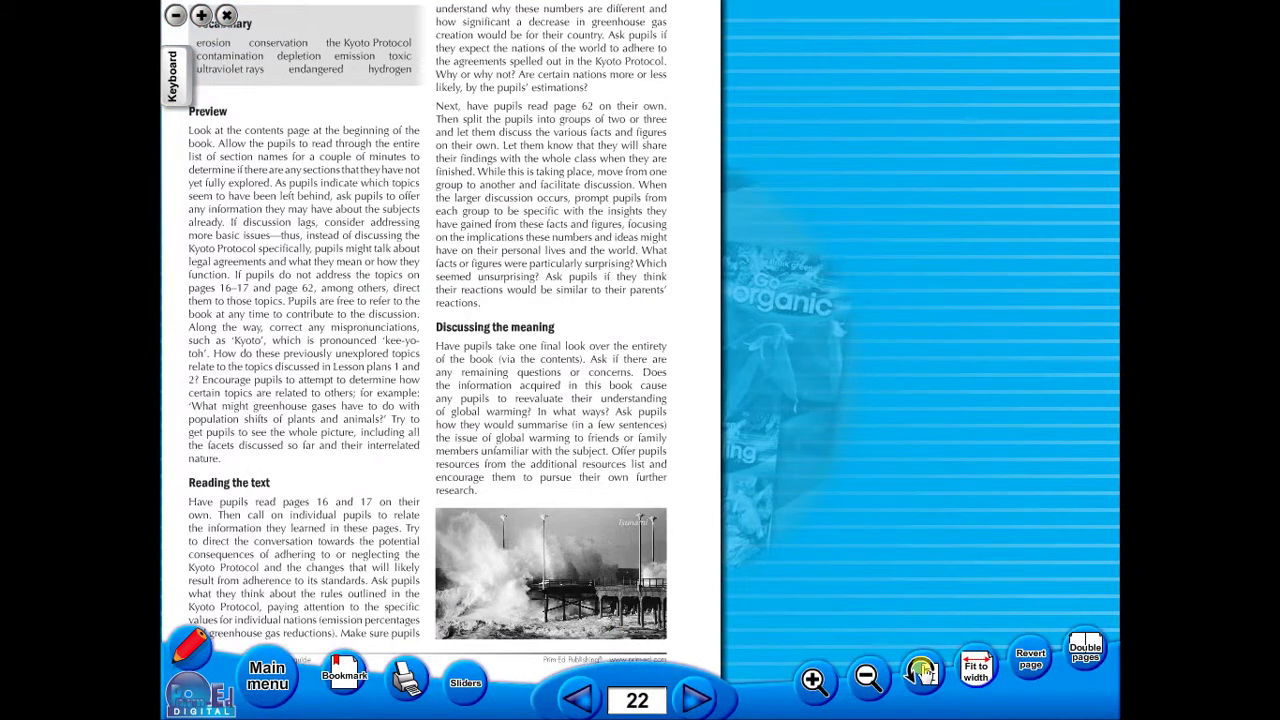
- Rotate page 22 through one full turn back to upright and zoom it out
{"action": "left_click", "coordinate": [922, 671]}
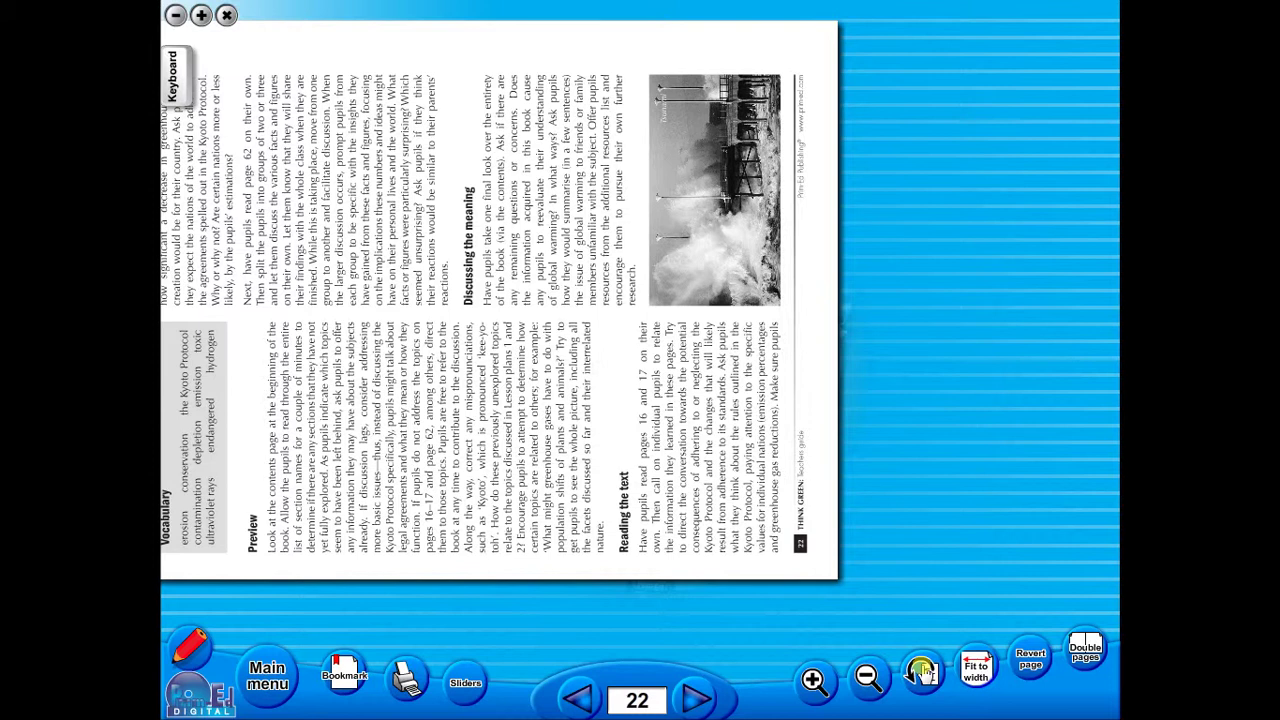
{"action": "left_click", "coordinate": [922, 671]}
{"action": "left_click", "coordinate": [922, 671]}
{"action": "left_click", "coordinate": [922, 671]}
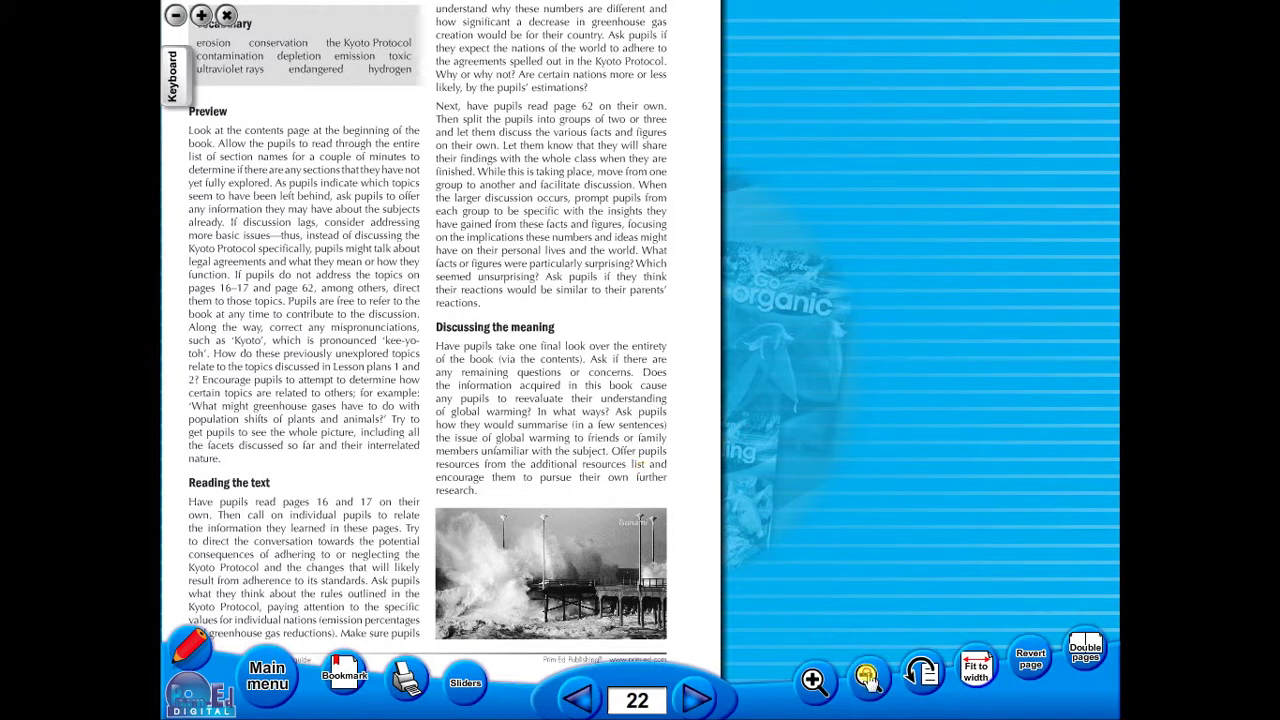
{"action": "left_click", "coordinate": [866, 676]}
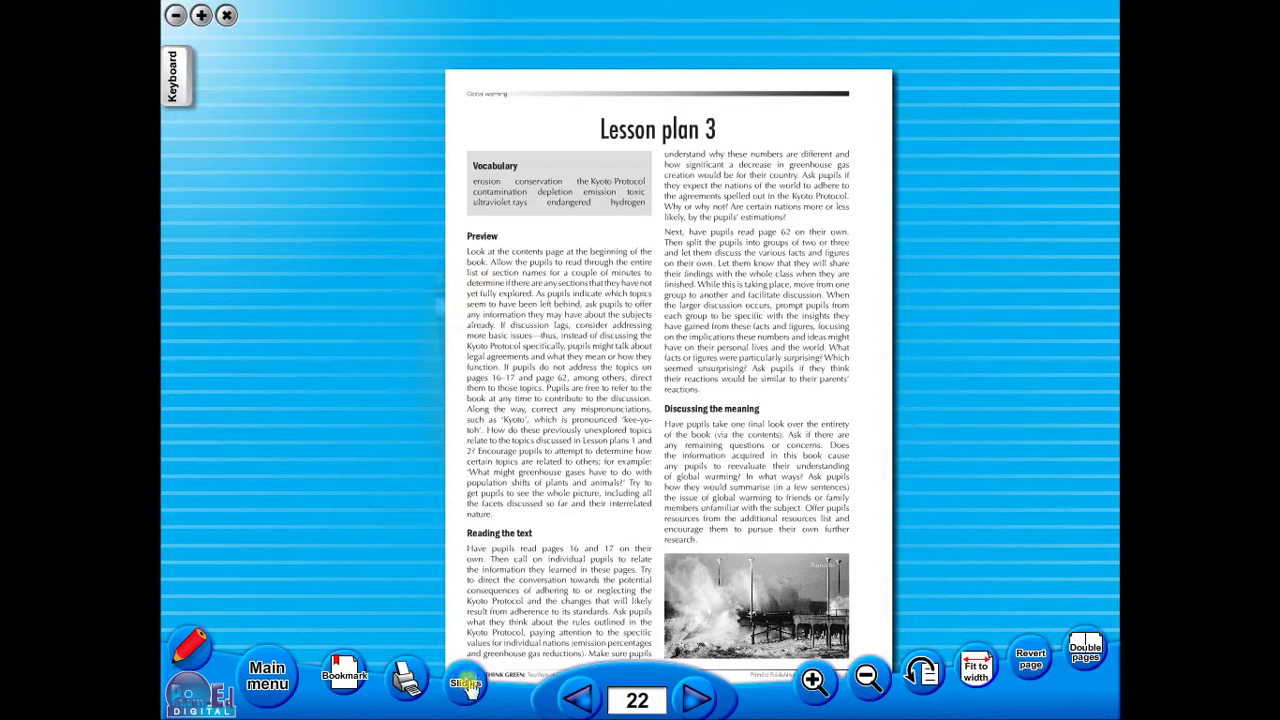
- Turn on the sliders and adjust the lower and right-hand masks around the Lesson plan 3 page
{"action": "left_click", "coordinate": [465, 682]}
{"action": "left_click_drag", "start_coordinate": [628, 645], "coordinate": [651, 529]}
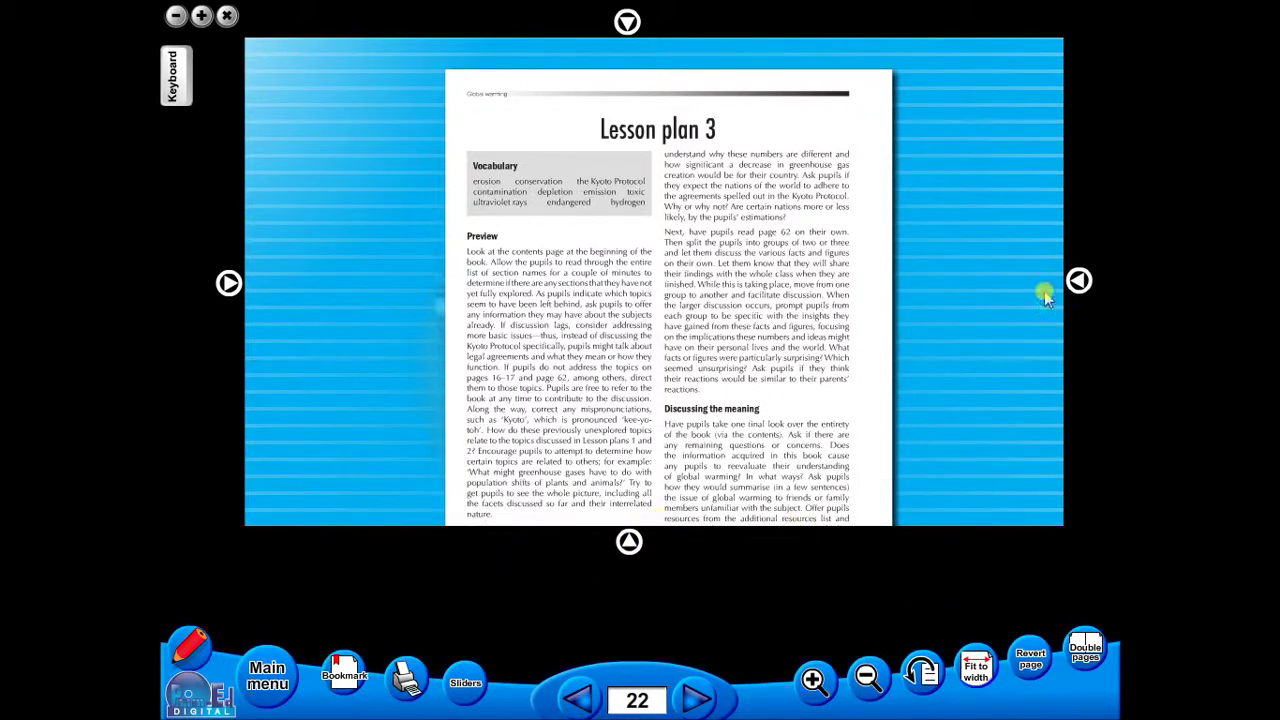
{"action": "left_click_drag", "start_coordinate": [1080, 280], "coordinate": [1203, 286]}
{"action": "left_click_drag", "start_coordinate": [669, 543], "coordinate": [686, 660]}
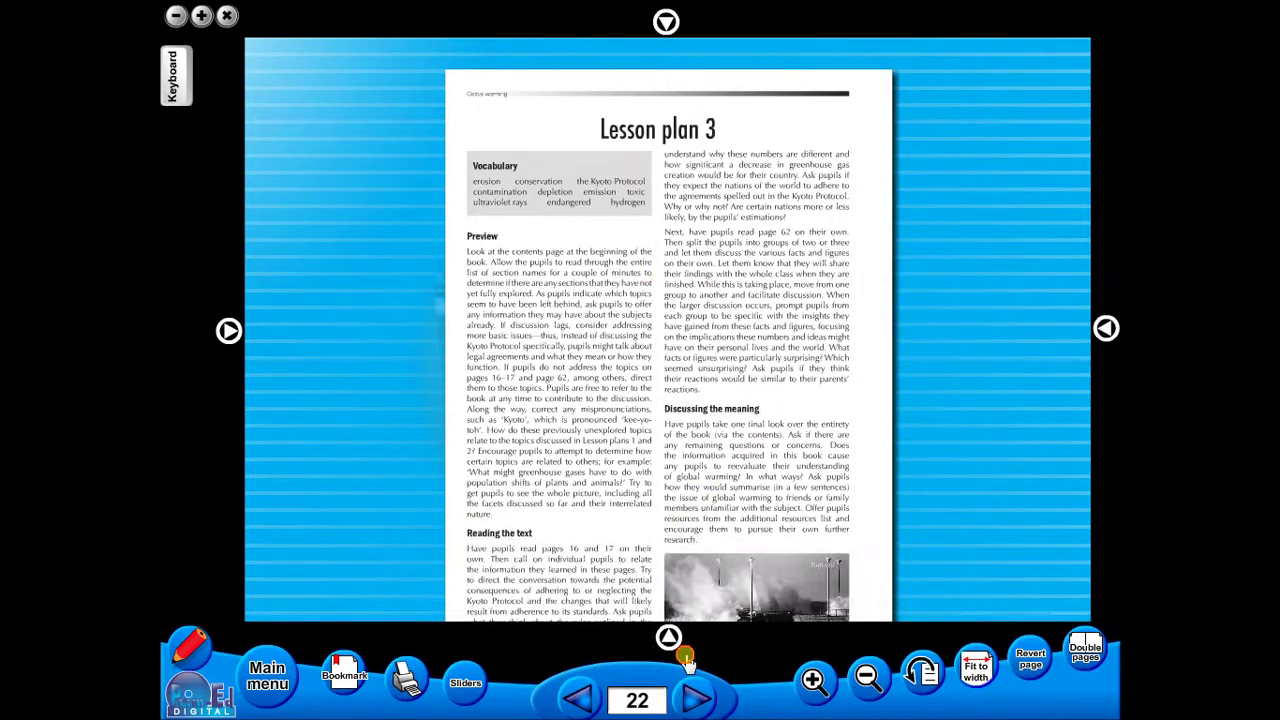
- View the print options for page 22 and leave them without printing
{"action": "left_click", "coordinate": [408, 680]}
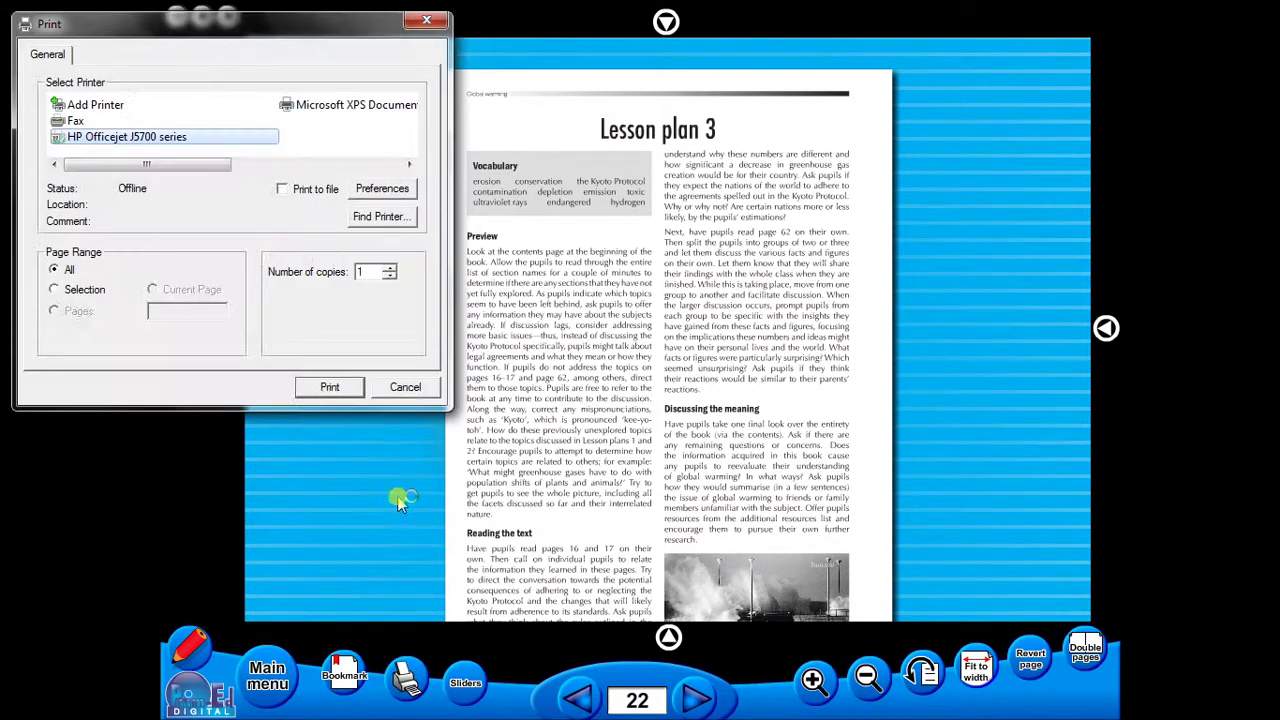
{"action": "left_click", "coordinate": [400, 387]}
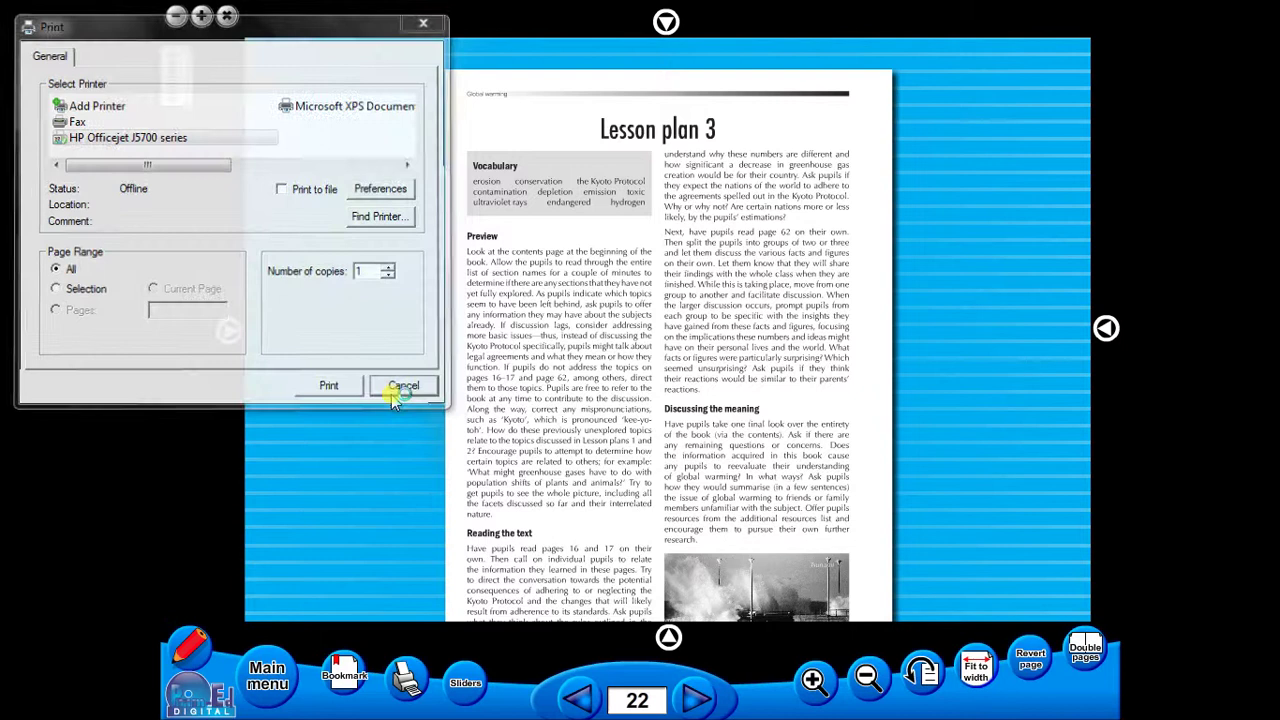
- Bookmark page 22 and use the bookmark to return to it from page 19
{"action": "left_click", "coordinate": [332, 675]}
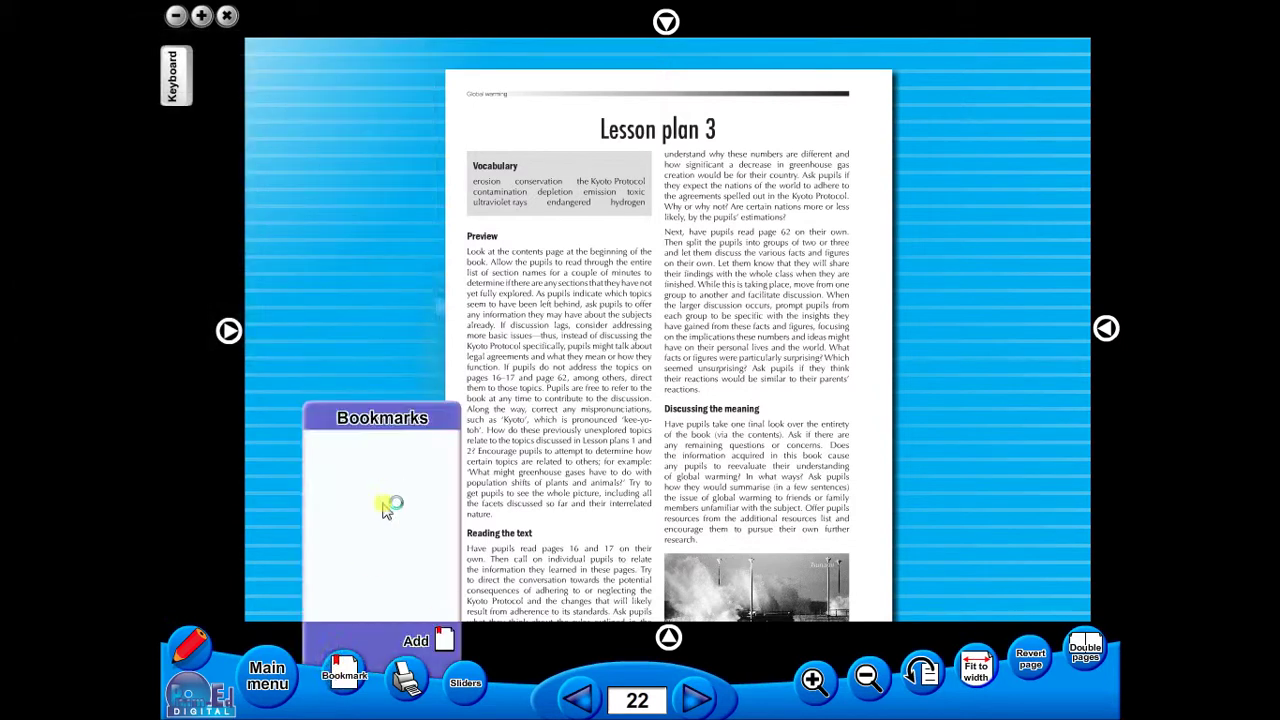
{"action": "left_click", "coordinate": [416, 642]}
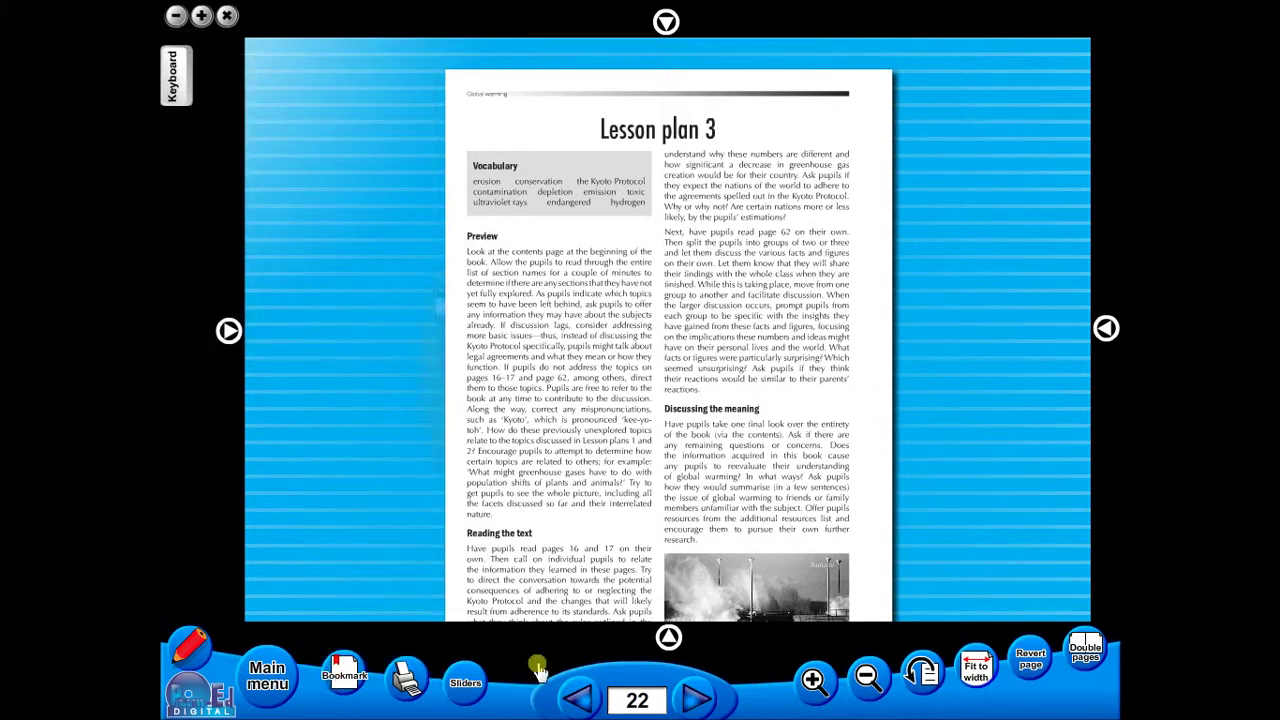
{"action": "left_click", "coordinate": [577, 698]}
{"action": "left_click", "coordinate": [577, 698]}
{"action": "left_click", "coordinate": [577, 698]}
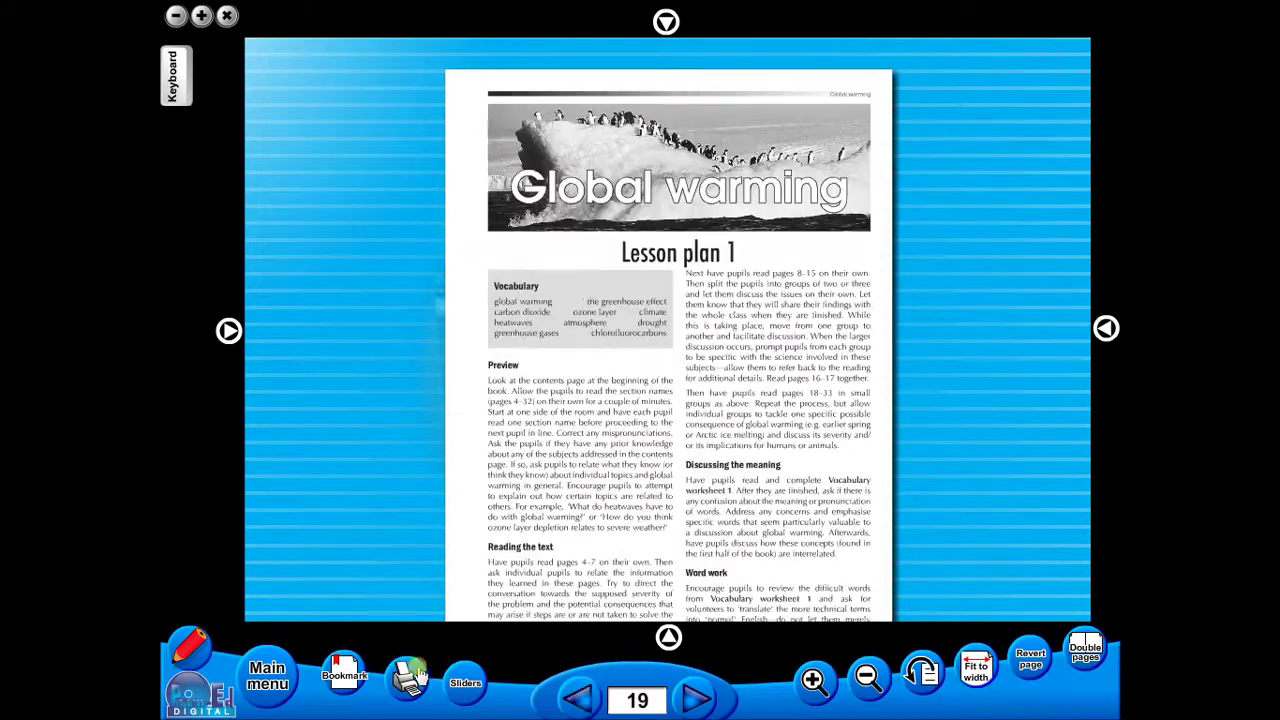
{"action": "left_click", "coordinate": [344, 675]}
{"action": "left_click", "coordinate": [347, 445]}
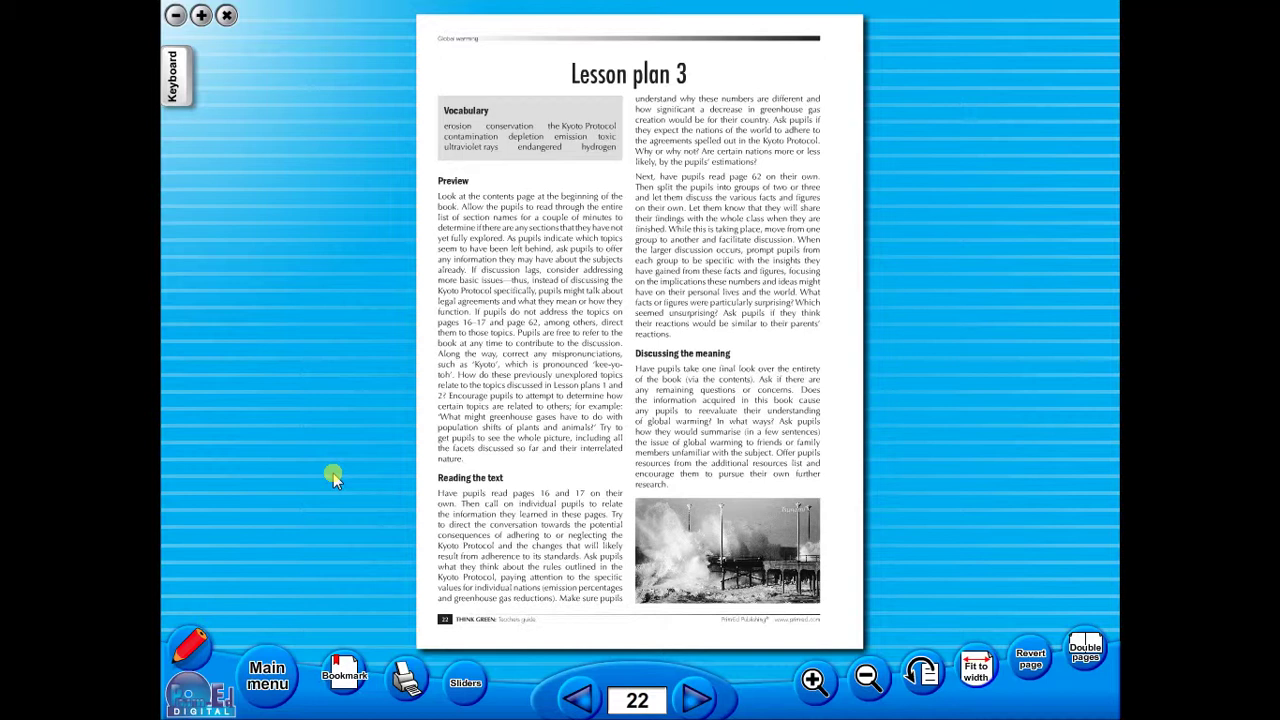
- Show the drawing tools and look through the pencil, highlighter, shape, text and line-thickness options
{"action": "left_click", "coordinate": [199, 642]}
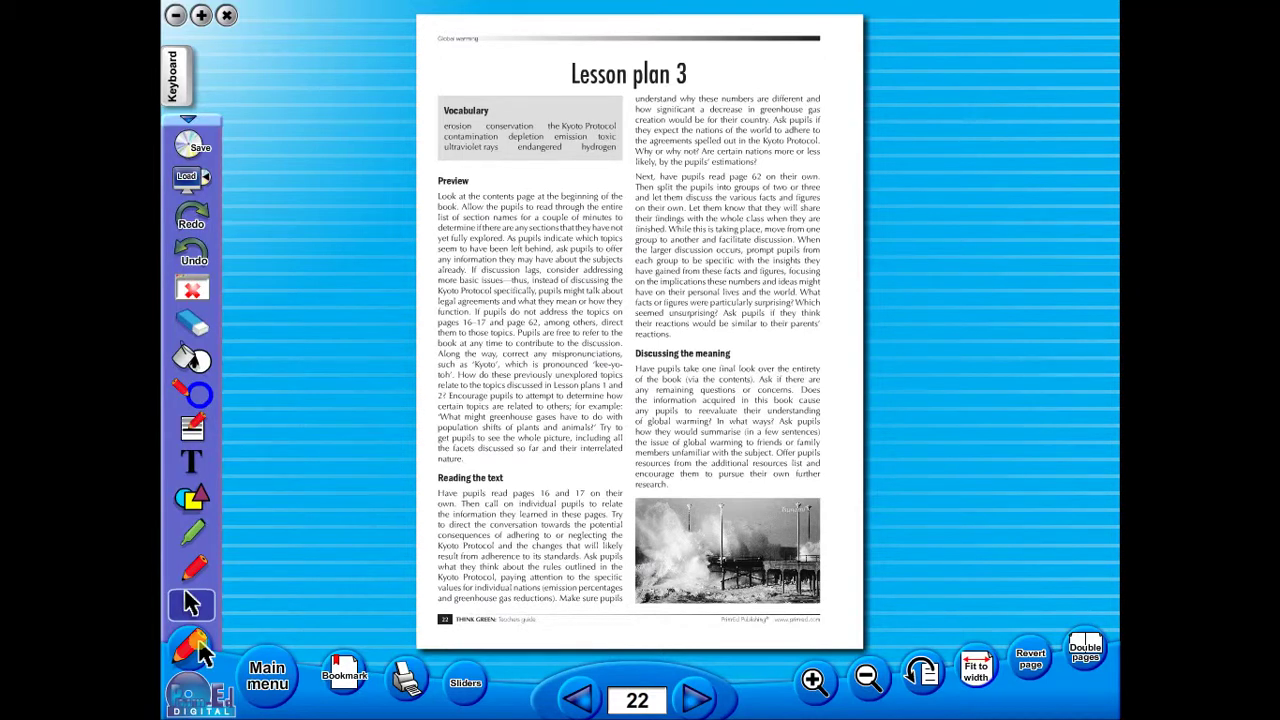
{"action": "left_click", "coordinate": [193, 567]}
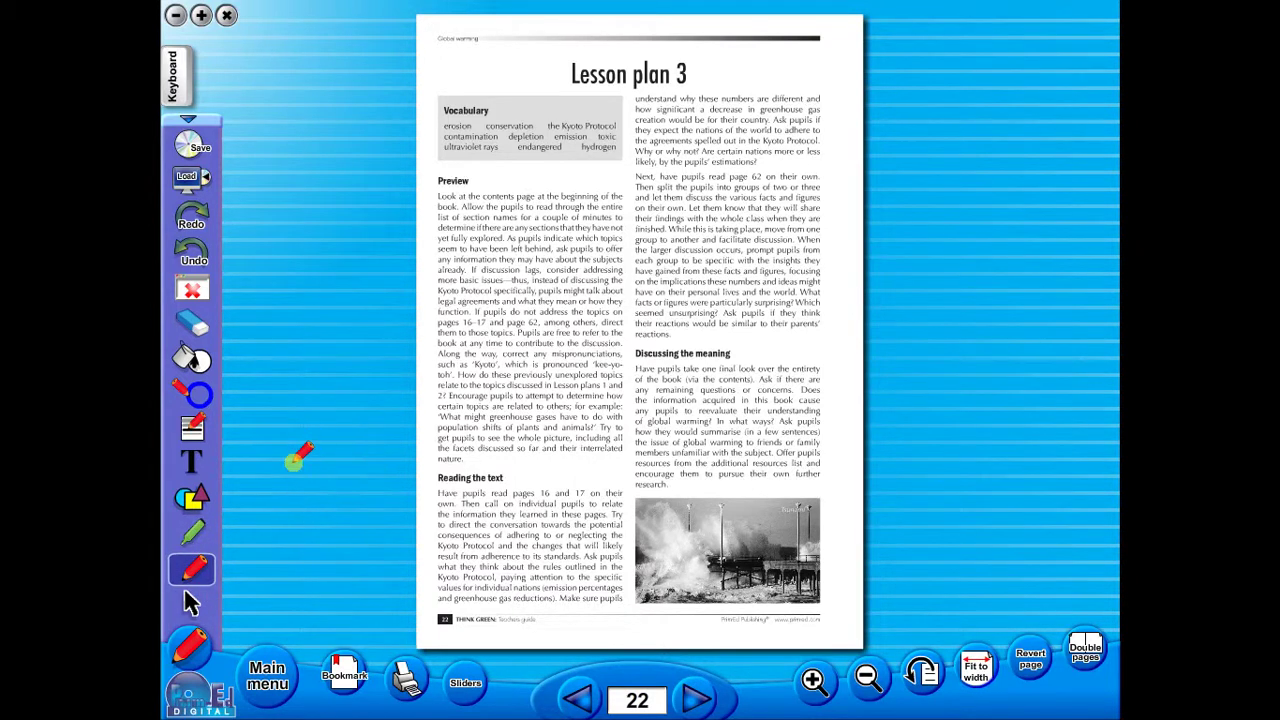
{"action": "left_click", "coordinate": [197, 534]}
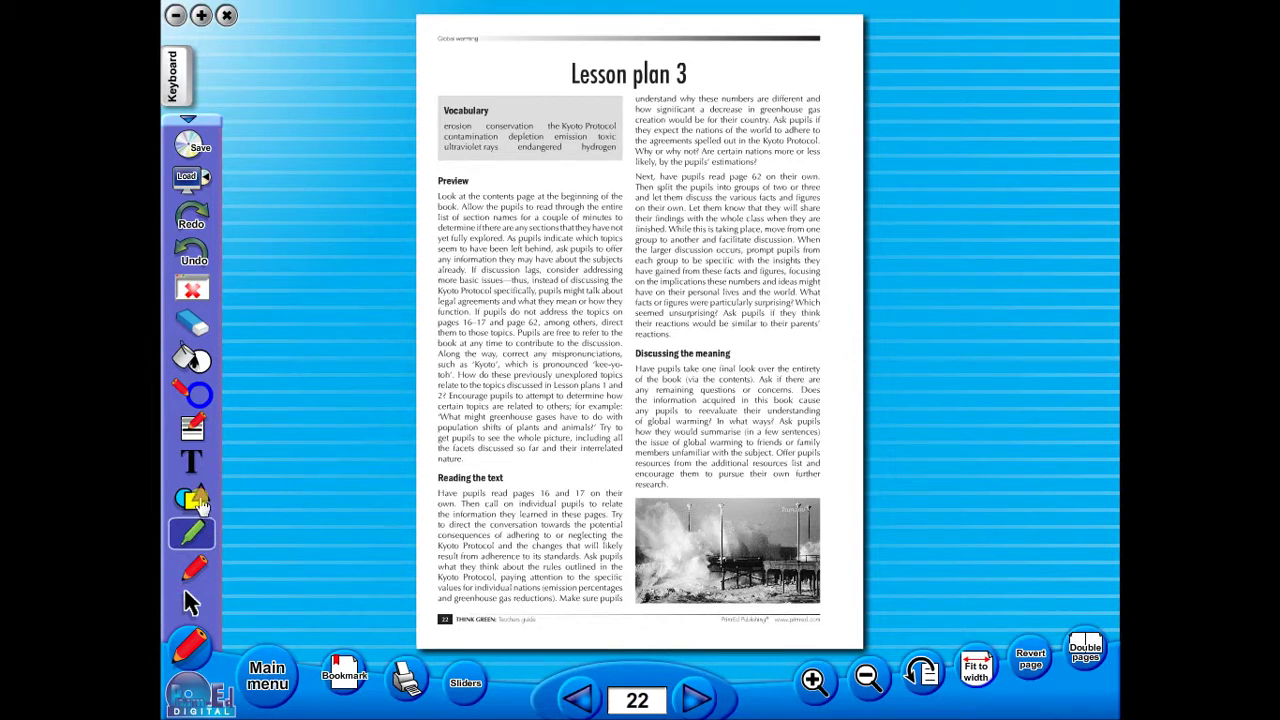
{"action": "left_click", "coordinate": [198, 500]}
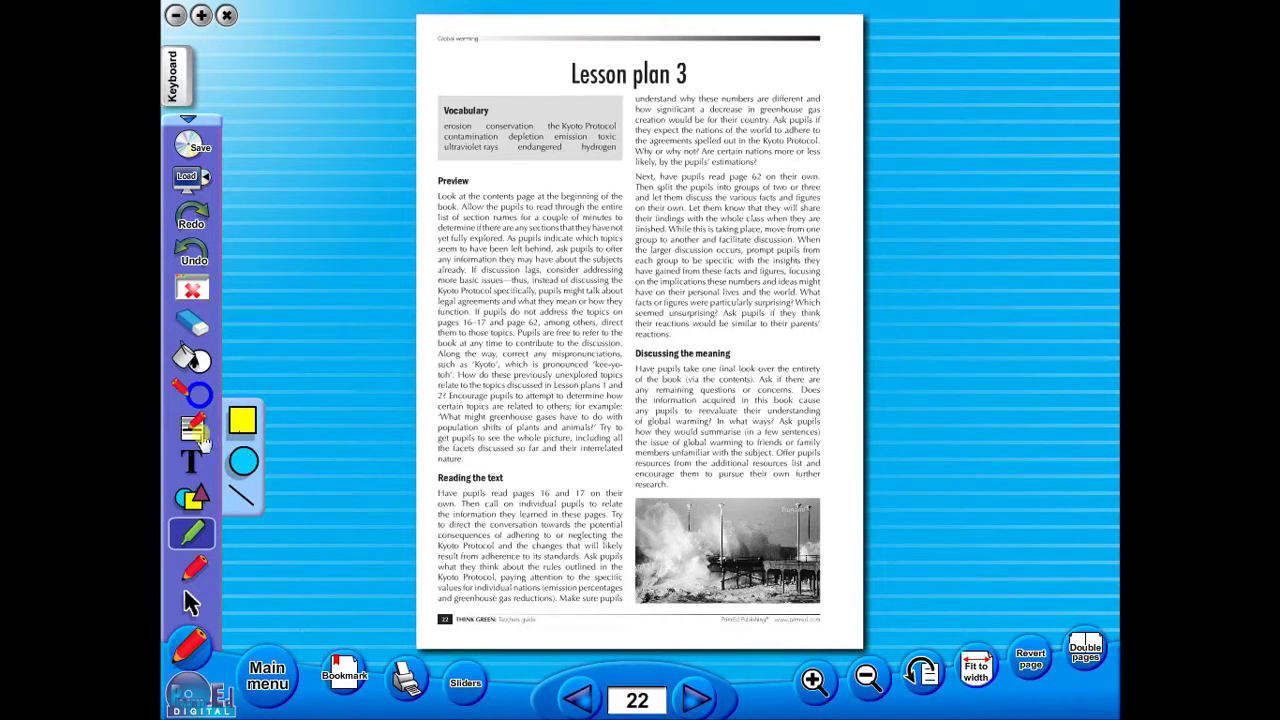
{"action": "left_click", "coordinate": [192, 460]}
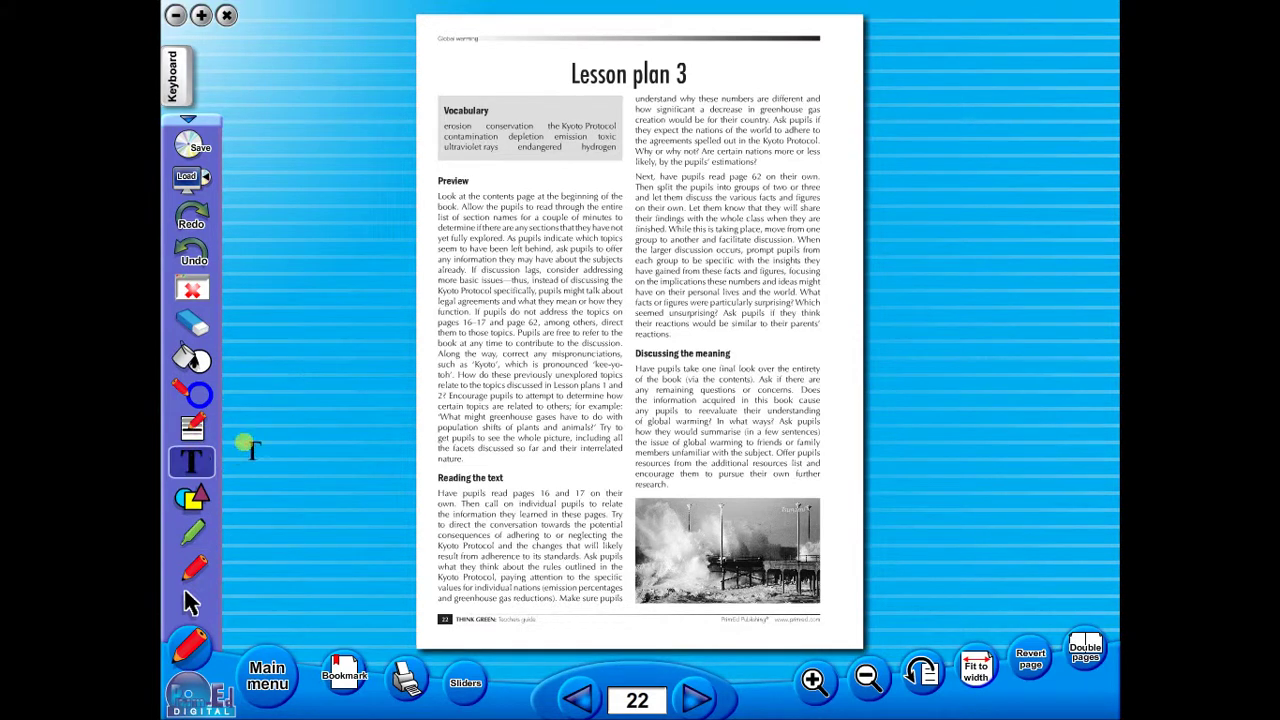
{"action": "left_click", "coordinate": [200, 428]}
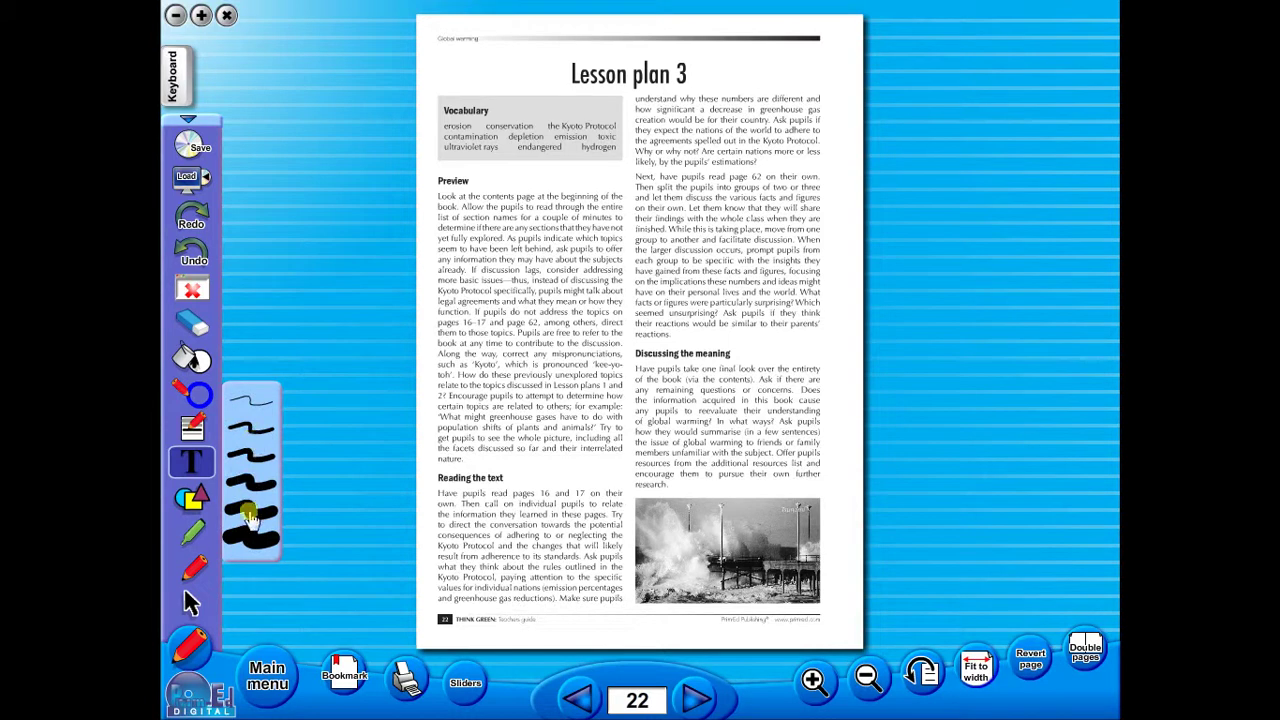
- Set the drawing colour to red and highlight the "Lesson plan 3" heading on page 22
{"action": "left_click", "coordinate": [210, 400]}
{"action": "left_click", "coordinate": [262, 192]}
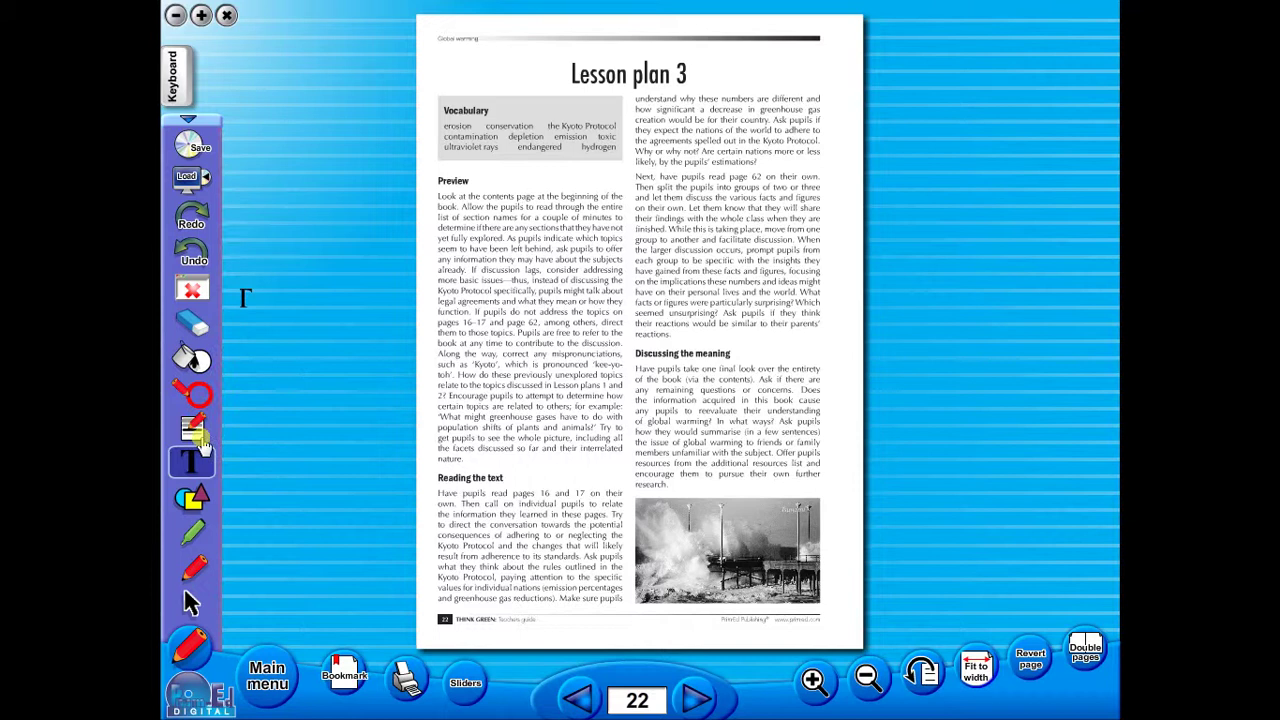
{"action": "left_click", "coordinate": [192, 530]}
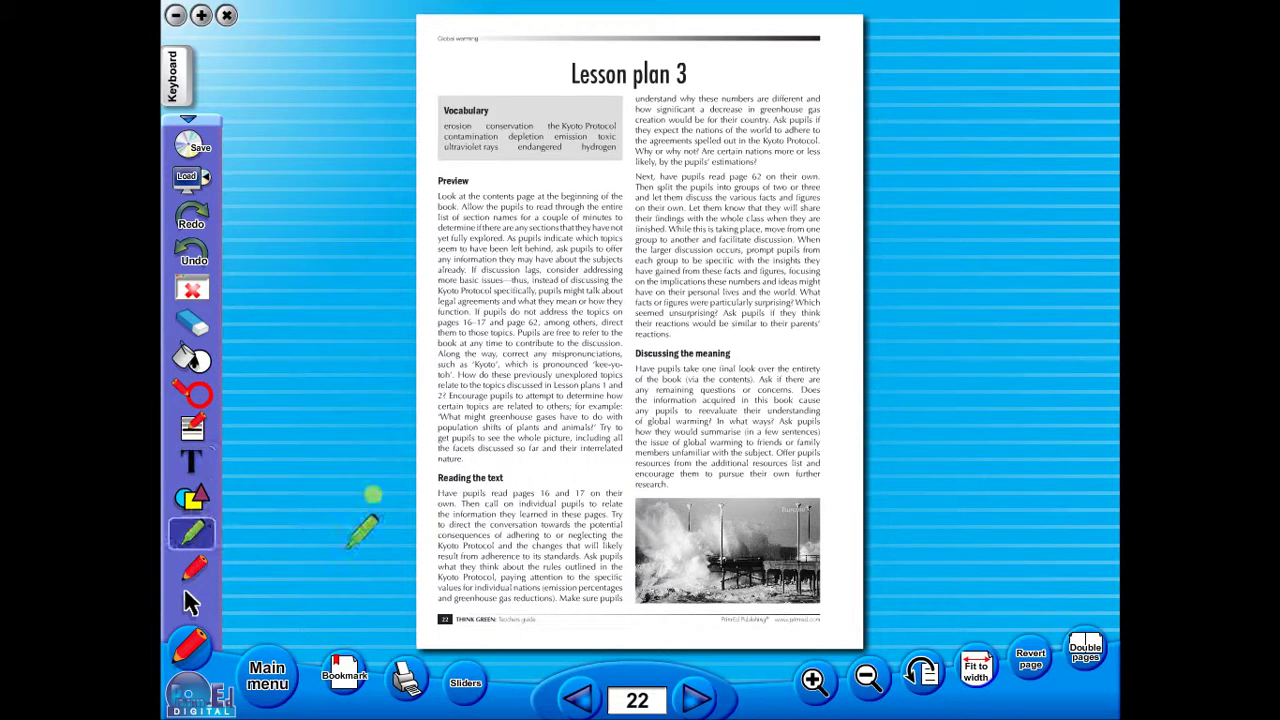
{"action": "mouse_move", "coordinate": [566, 84]}
{"action": "left_mouse_down"}
{"action": "mouse_move", "coordinate": [682, 90]}
{"action": "mouse_move", "coordinate": [572, 62]}
{"action": "mouse_move", "coordinate": [648, 58]}
{"action": "mouse_move", "coordinate": [690, 85]}
{"action": "mouse_move", "coordinate": [630, 70]}
{"action": "mouse_move", "coordinate": [700, 80]}
{"action": "left_mouse_up"}
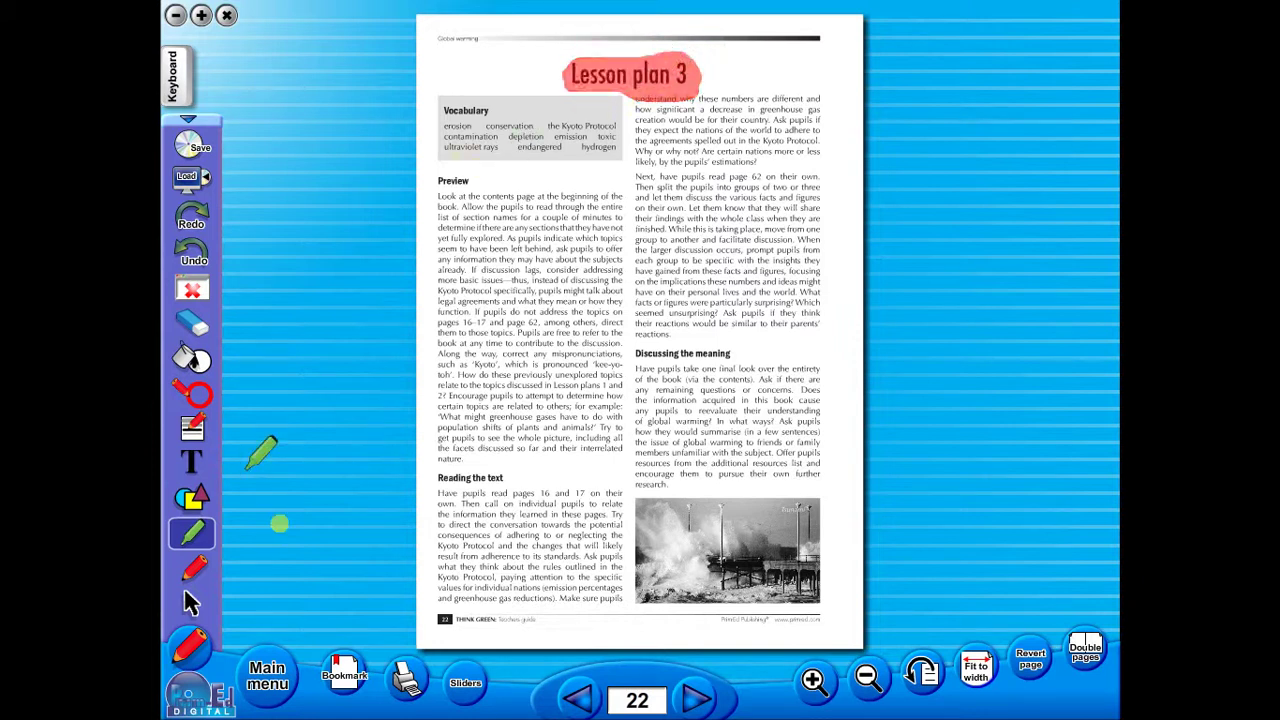
- Underline "erosion", "conservation" and "the Kyoto Protocol" in the Vocabulary box with the red pencil
{"action": "left_click", "coordinate": [186, 582]}
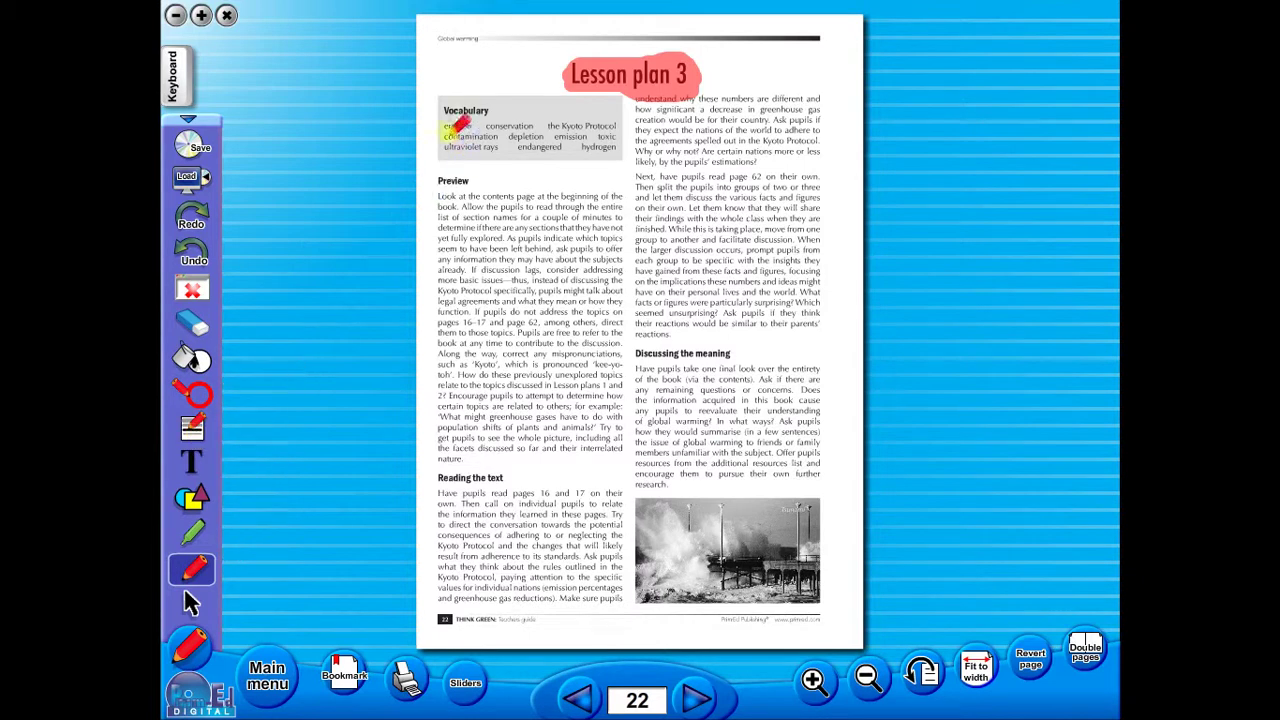
{"action": "left_click_drag", "start_coordinate": [445, 129], "coordinate": [608, 132]}
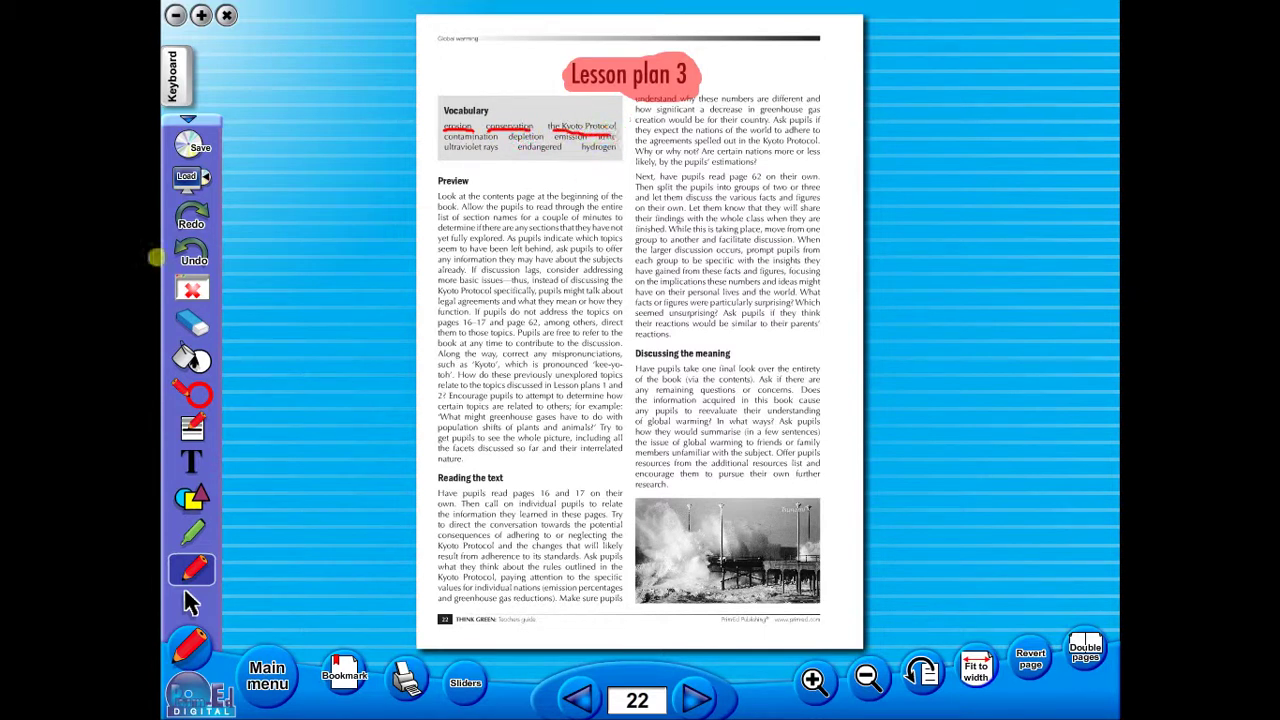
- Undo the red pencil underlines in the Vocabulary box and redo them
{"action": "left_click", "coordinate": [193, 245]}
{"action": "left_click", "coordinate": [193, 245]}
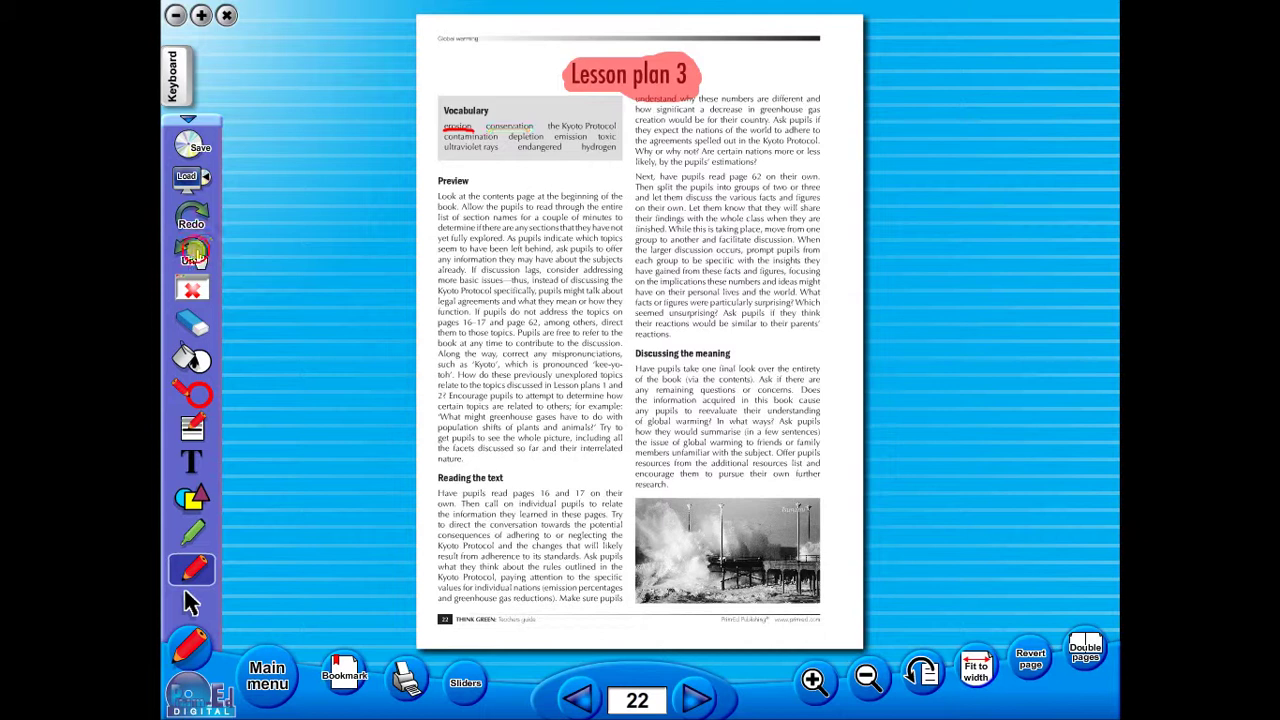
{"action": "left_click", "coordinate": [193, 245]}
{"action": "left_click", "coordinate": [193, 245]}
{"action": "left_click", "coordinate": [190, 222]}
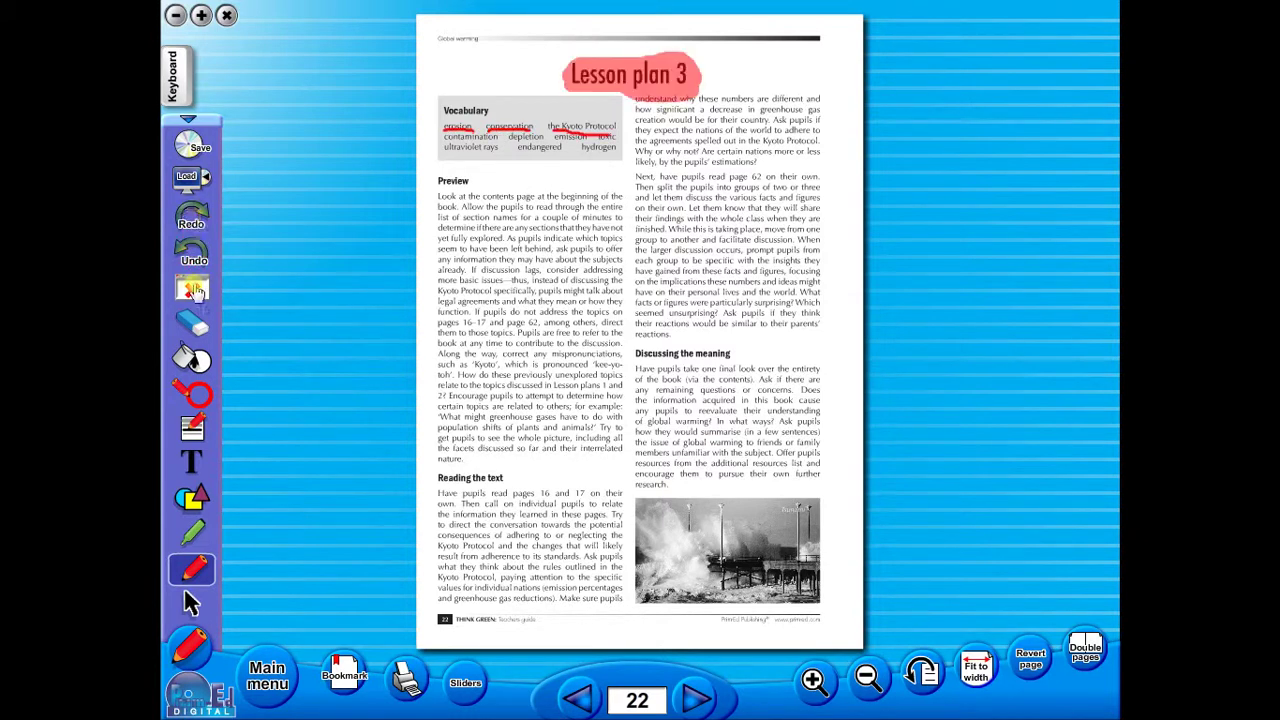
- Erase the red underline beneath "the Kyoto Protocol" and add a text box reading "additional info" beside the "Lesson plan 3" heading
{"action": "left_click", "coordinate": [192, 320]}
{"action": "left_click", "coordinate": [572, 128]}
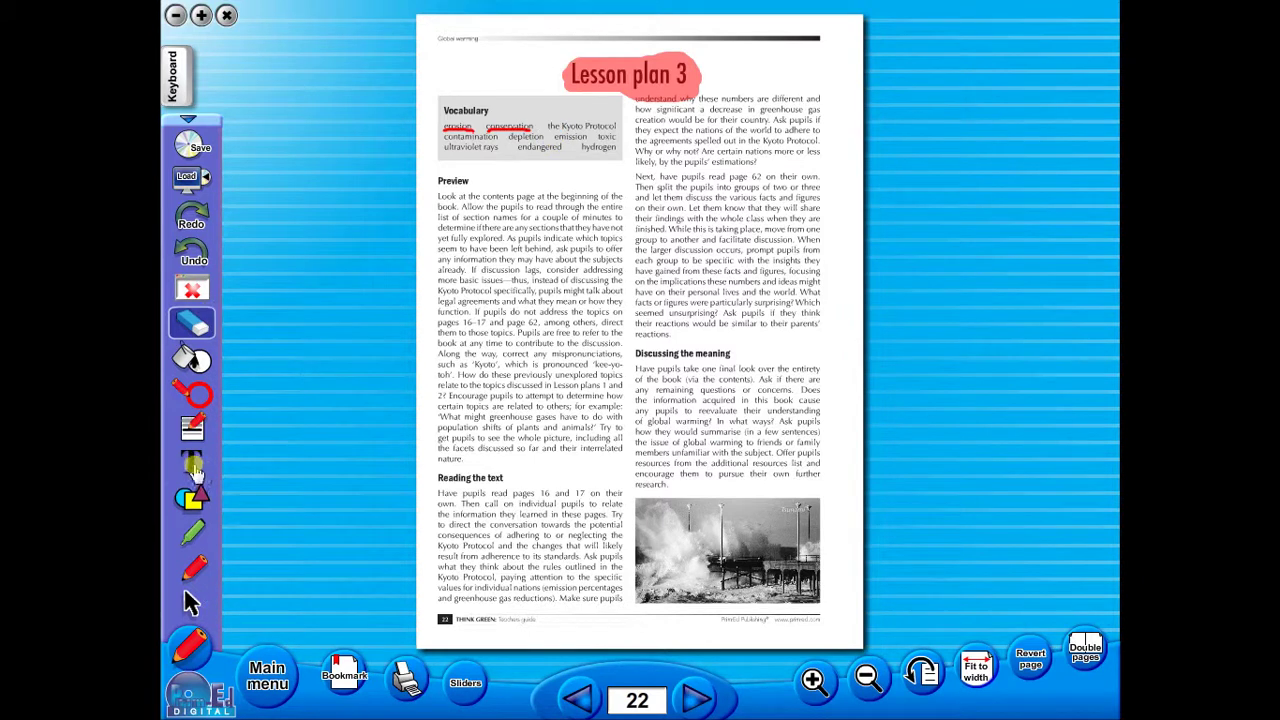
{"action": "left_click", "coordinate": [200, 466]}
{"action": "left_click_drag", "start_coordinate": [422, 47], "coordinate": [546, 84]}
{"action": "type", "text": "a"}
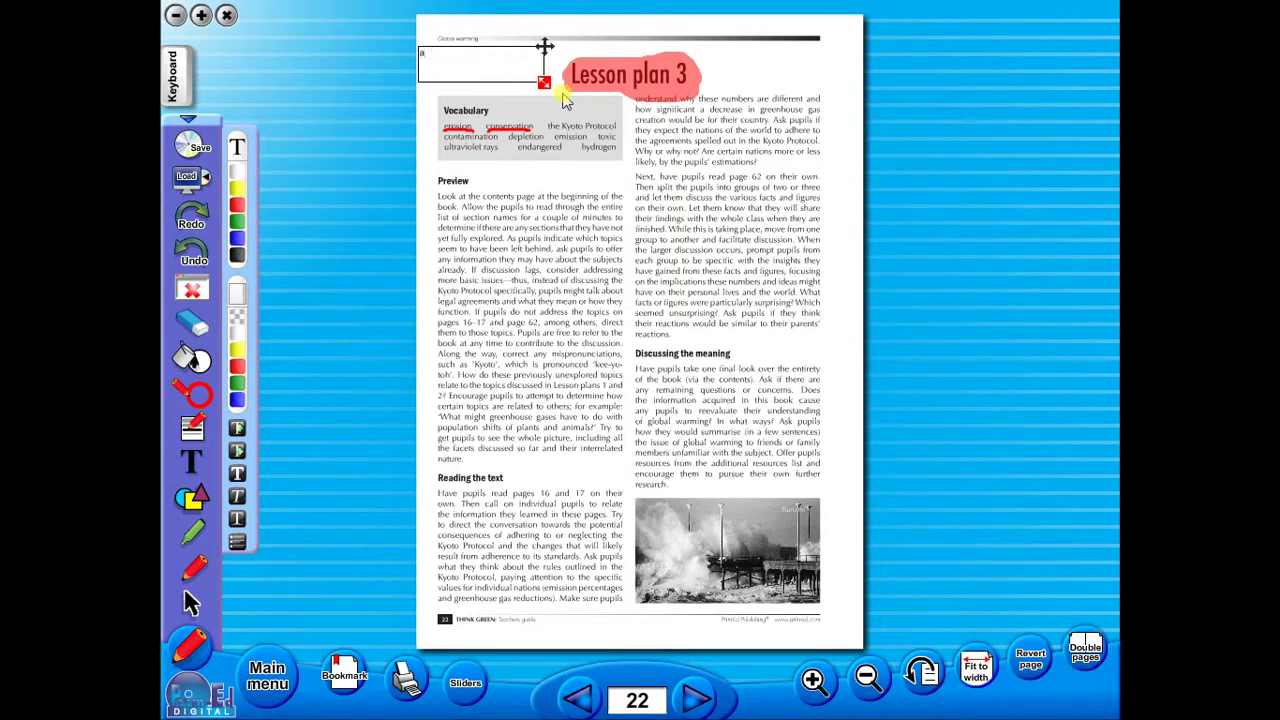
{"action": "type", "text": "dditional ing"}
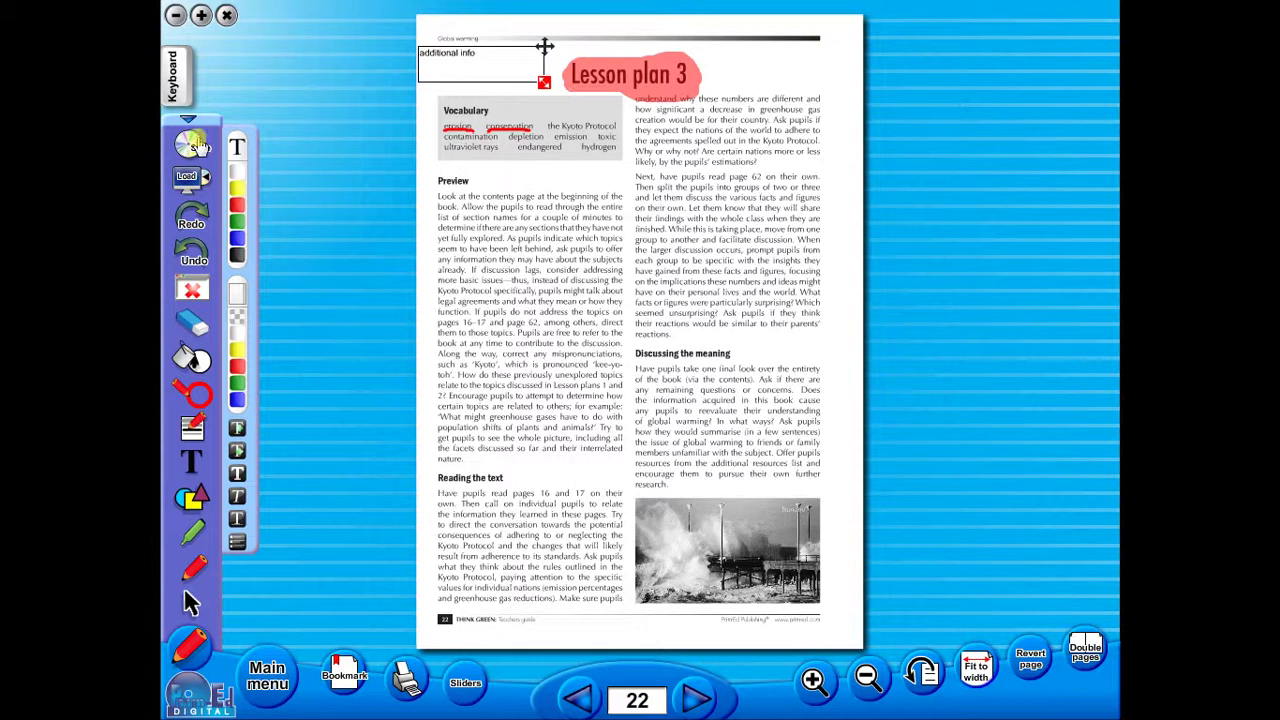
- Enter "worksheet2" as the save name for the annotated page and cancel without saving
{"action": "left_click", "coordinate": [190, 147]}
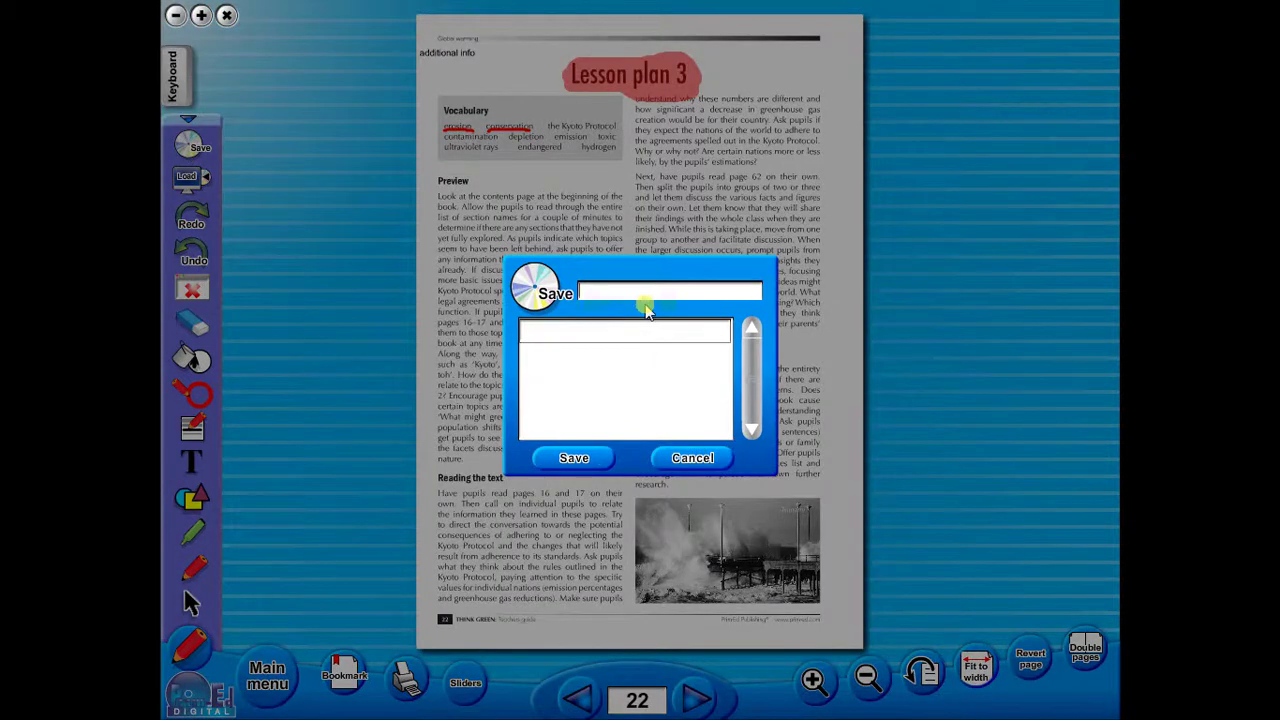
{"action": "type", "text": "worksheet2"}
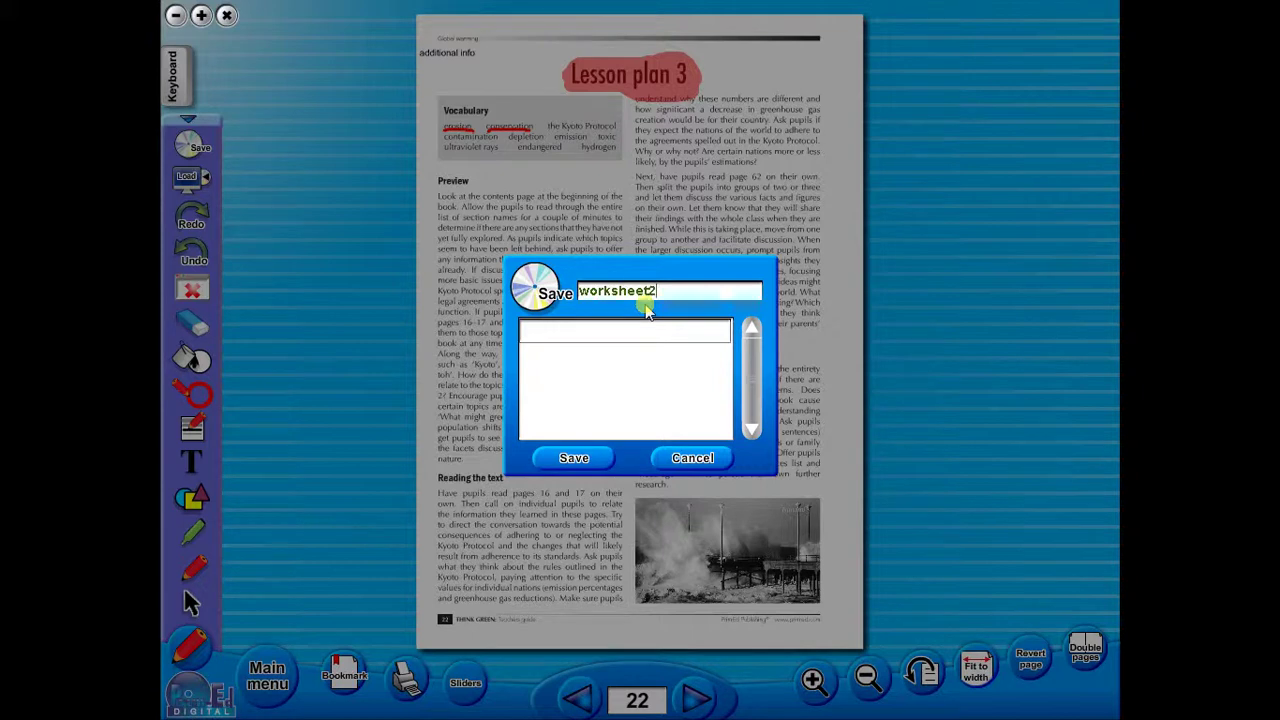
{"action": "left_click", "coordinate": [690, 457]}
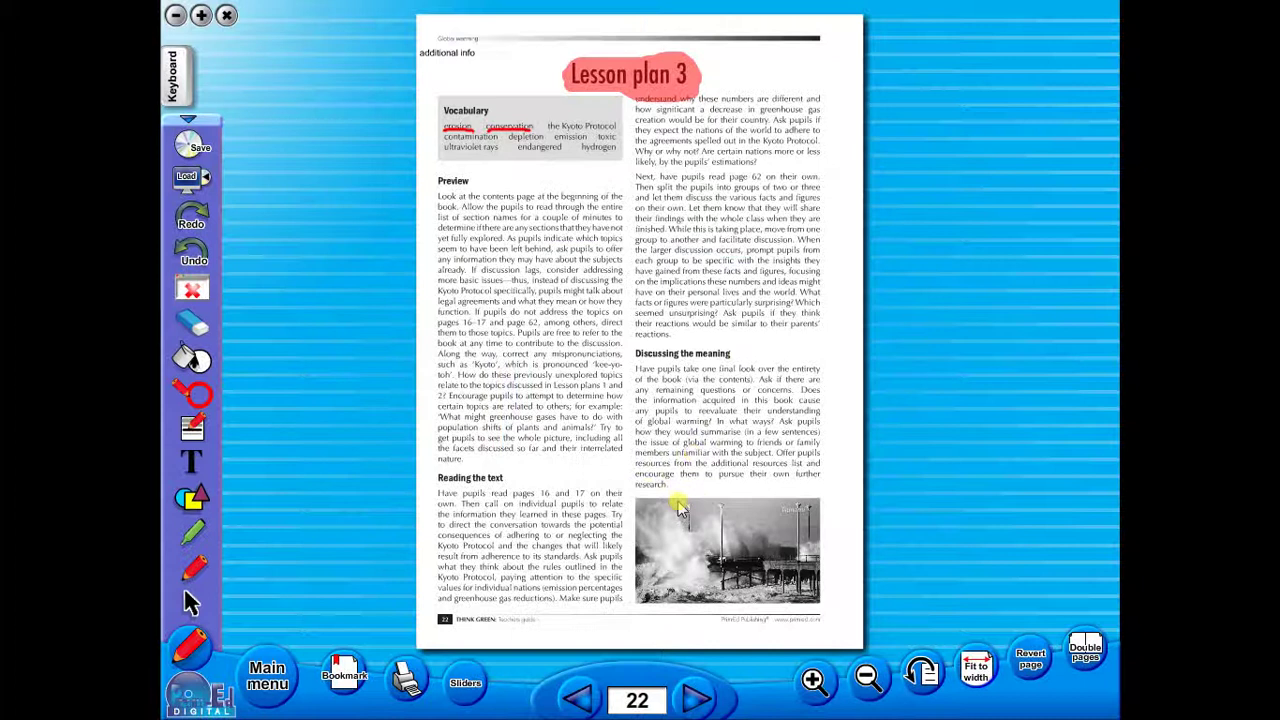
- Extend the text box beside the heading to read "additional info/text" using the on-screen keyboard, and close the keyboard
{"action": "left_click", "coordinate": [186, 72]}
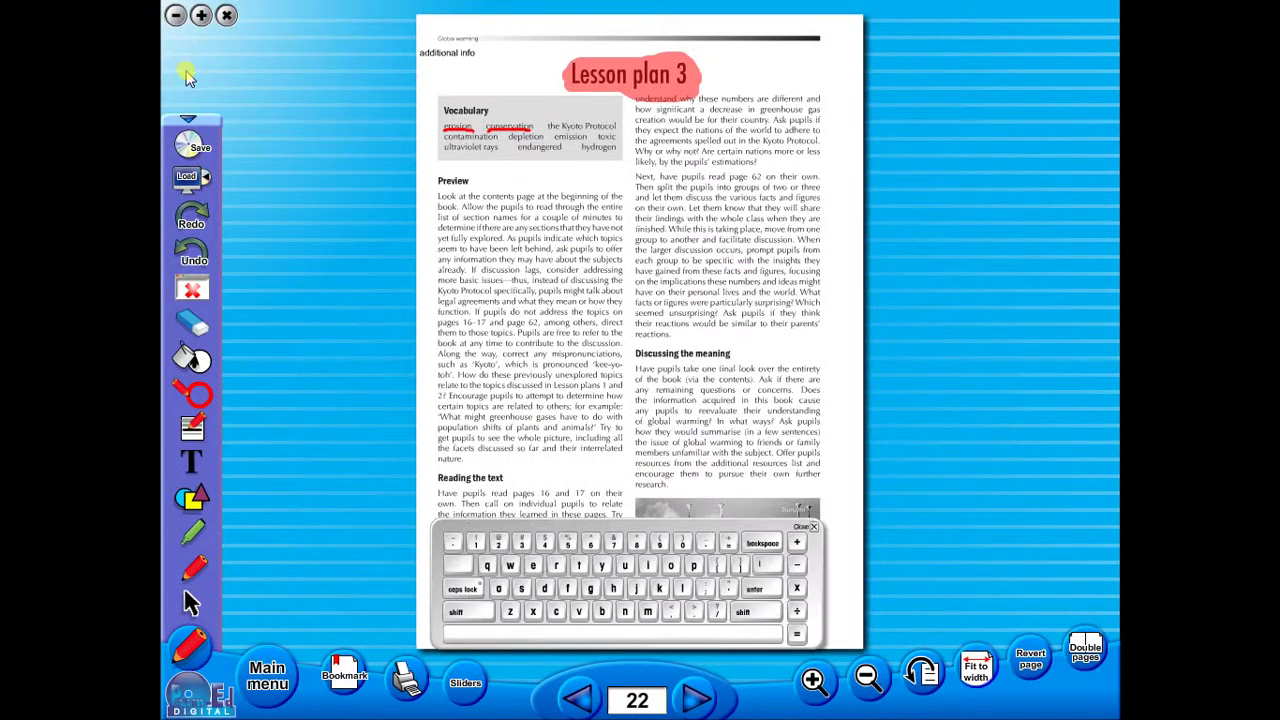
{"action": "left_click", "coordinate": [192, 462]}
{"action": "left_click", "coordinate": [465, 52]}
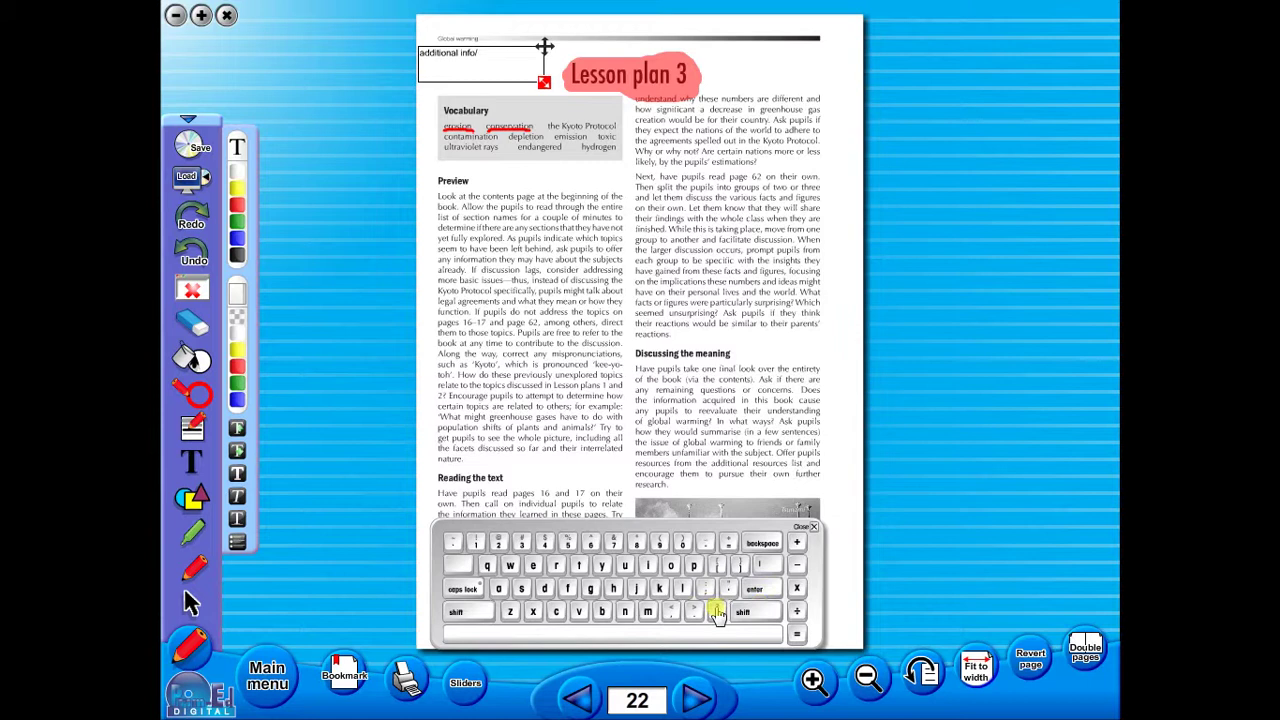
{"action": "left_click", "coordinate": [556, 565]}
{"action": "left_click", "coordinate": [533, 565]}
{"action": "left_click", "coordinate": [530, 612]}
{"action": "left_click", "coordinate": [578, 565]}
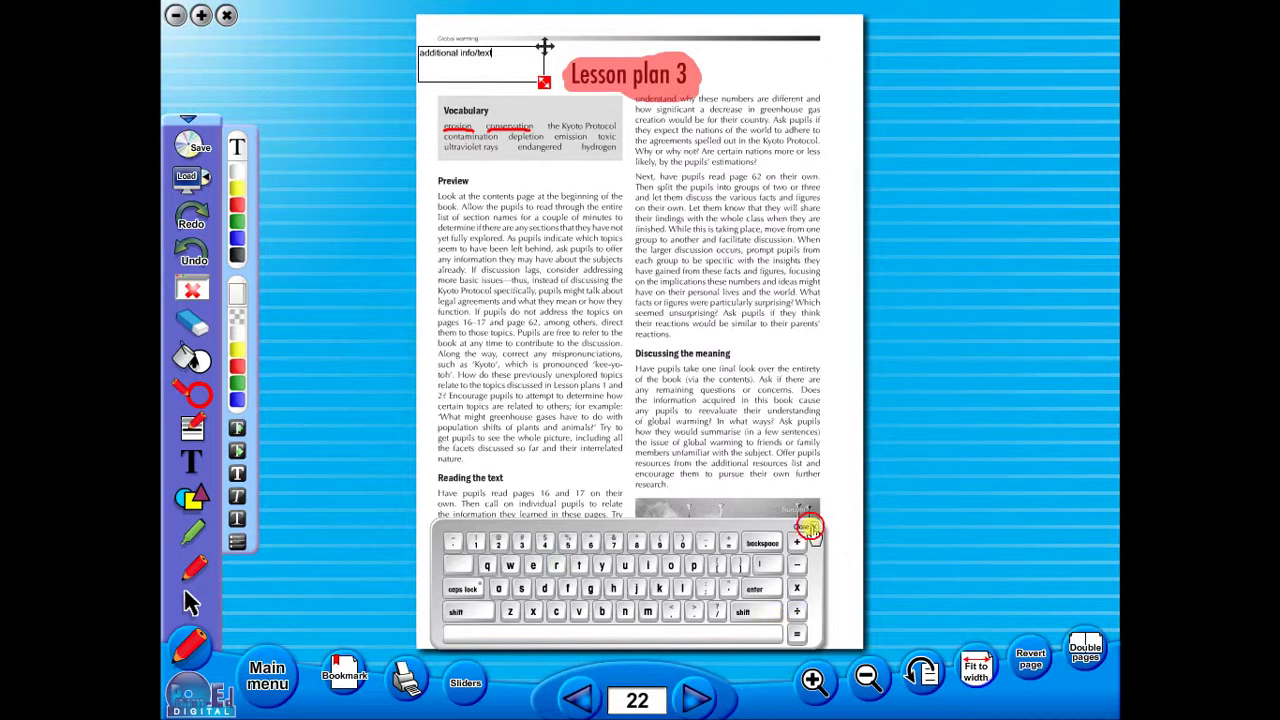
{"action": "left_click", "coordinate": [813, 526]}
- Reopen page 22 from the main menu through its bookmark and return to the main menu
{"action": "left_click", "coordinate": [268, 672]}
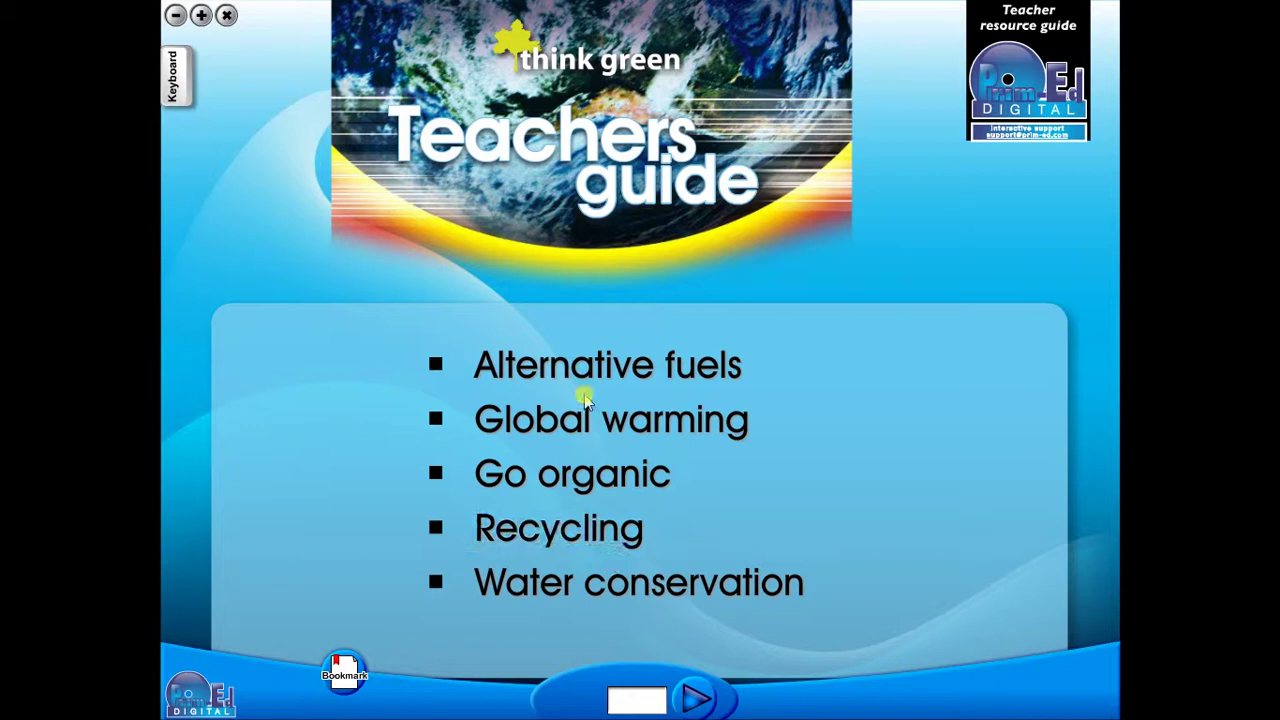
{"action": "left_click", "coordinate": [344, 670]}
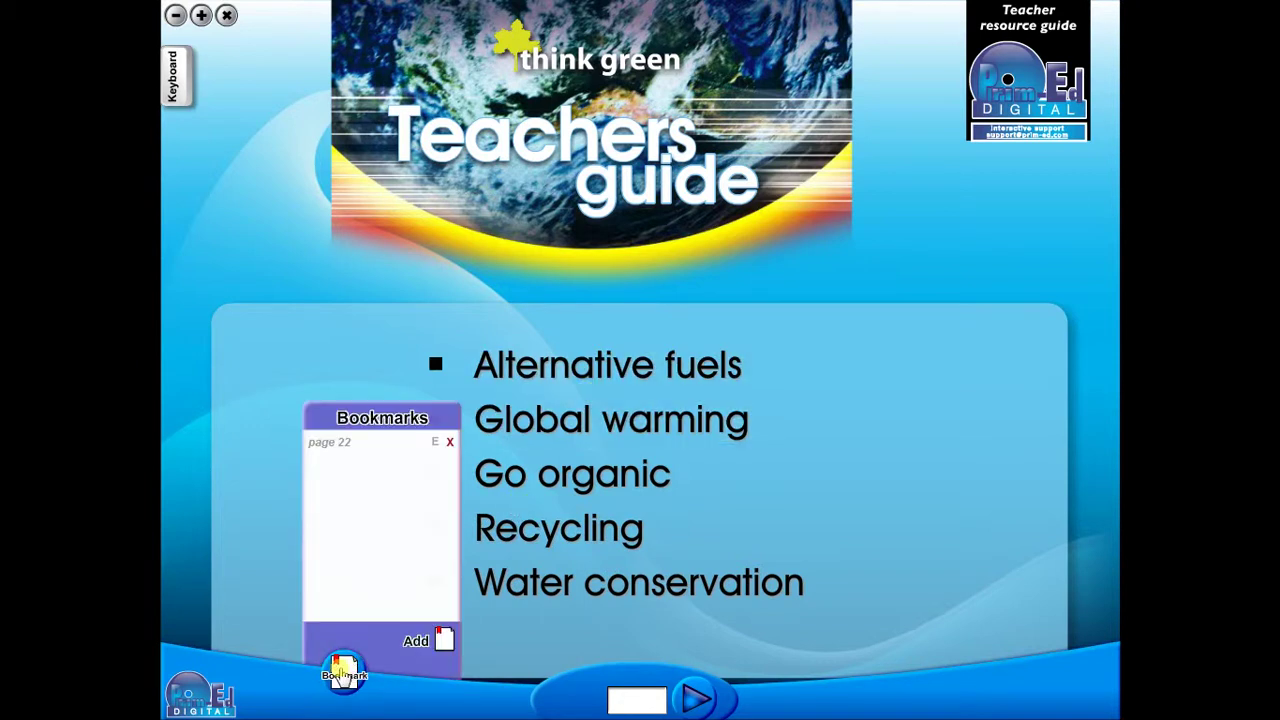
{"action": "left_click", "coordinate": [328, 445]}
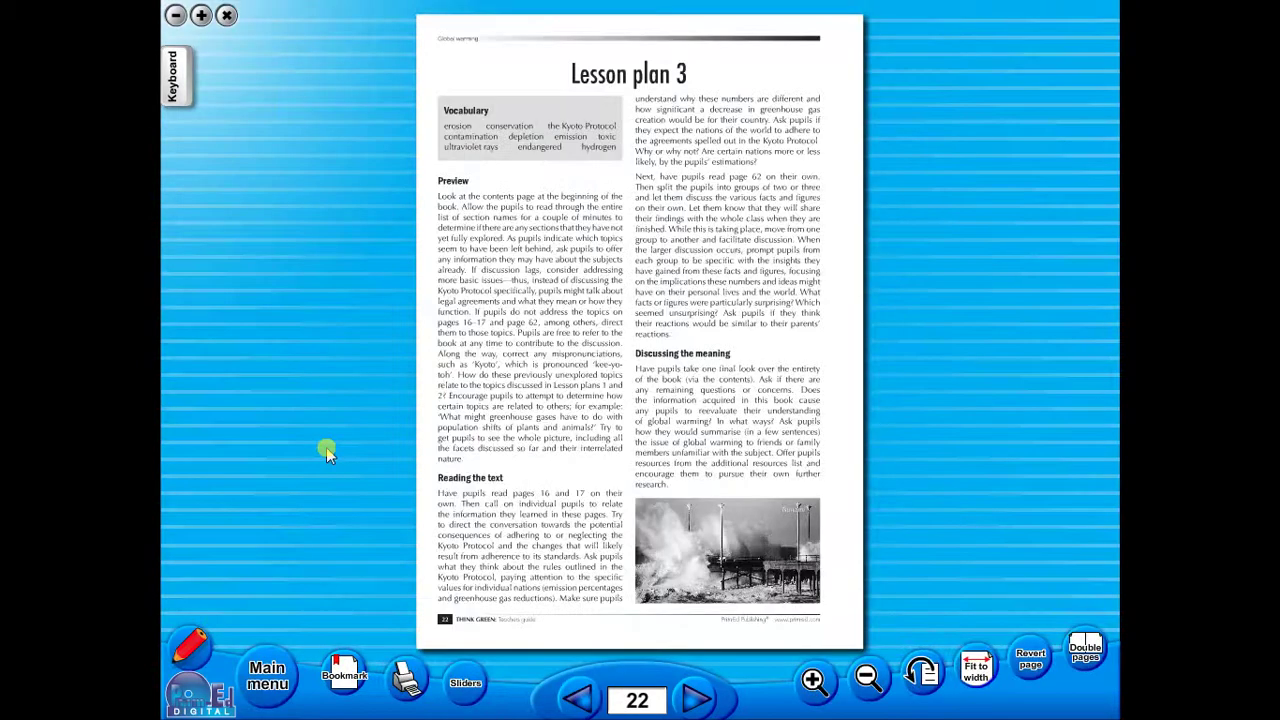
{"action": "left_click", "coordinate": [258, 680]}
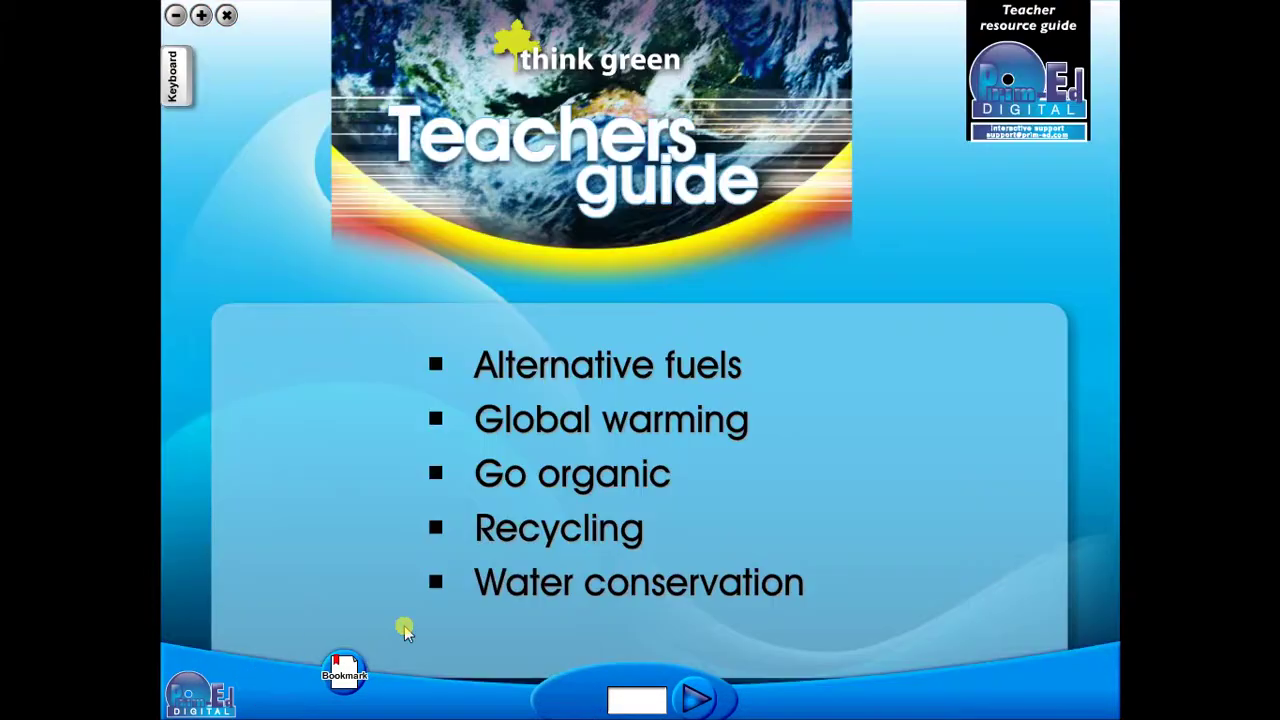